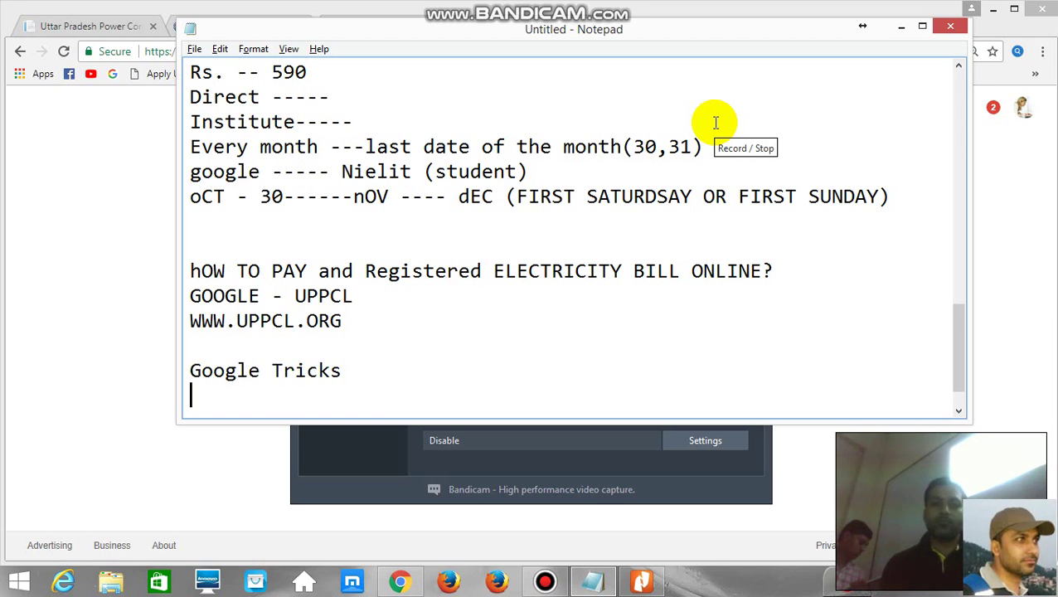
# Bring Chrome in front of Notepad and reload google.com from the address bar.
pyautogui.click(415, 584)
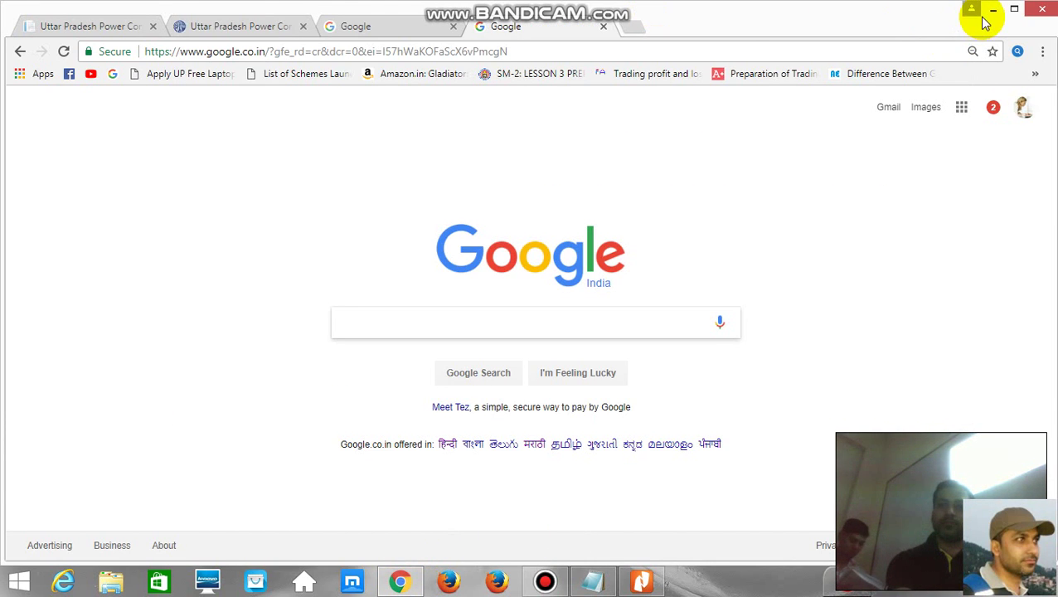
pyautogui.click(785, 50)
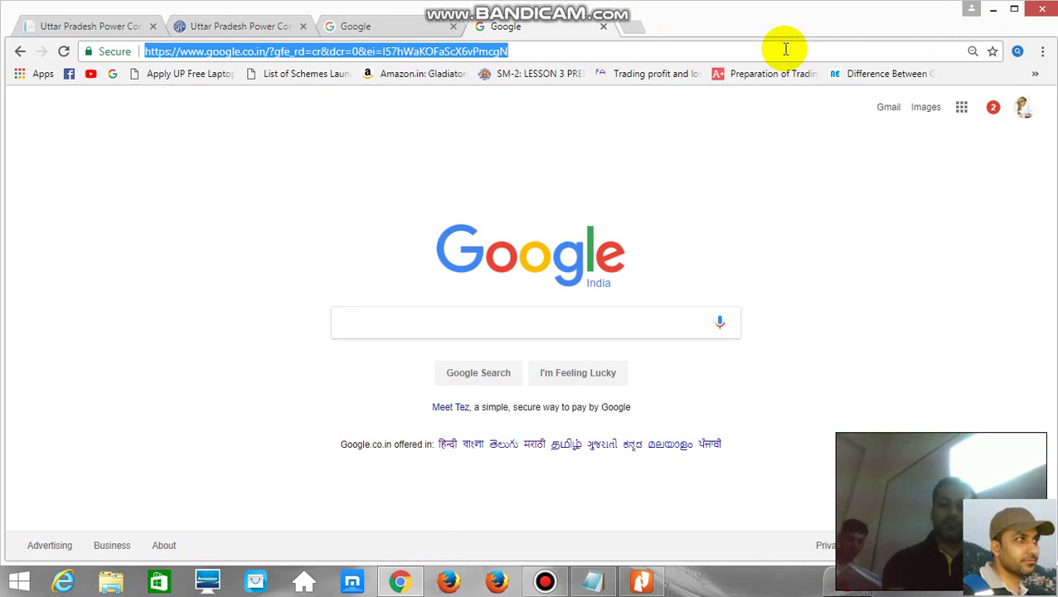
pyautogui.write('google.com')
pyautogui.press('Return')
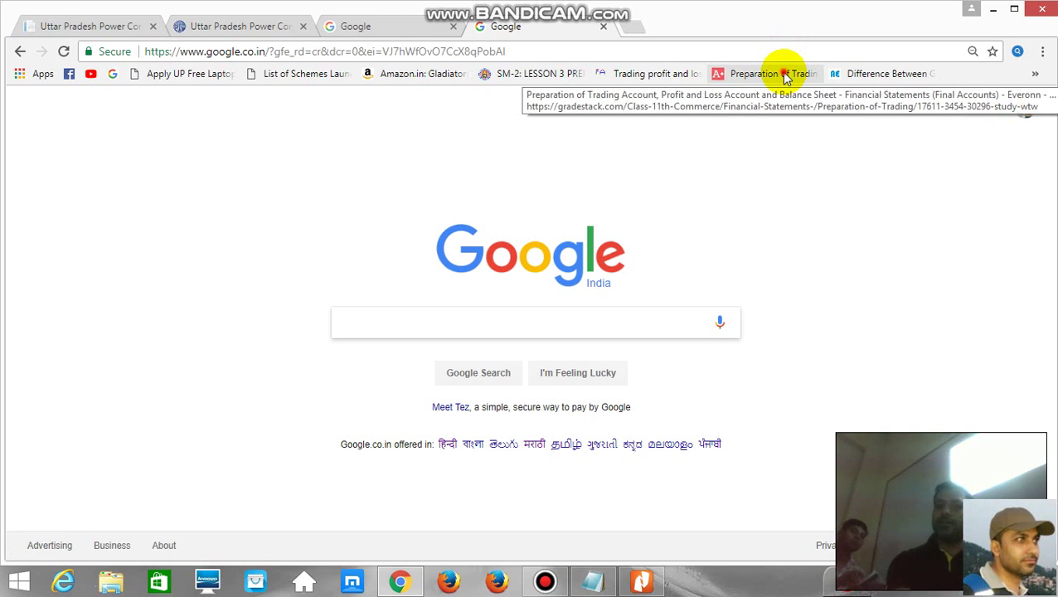
# Visit the 'Preparation of Trading' and 'Difference Between' bookmarked pages, then open a new tab.
pyautogui.click(787, 74)
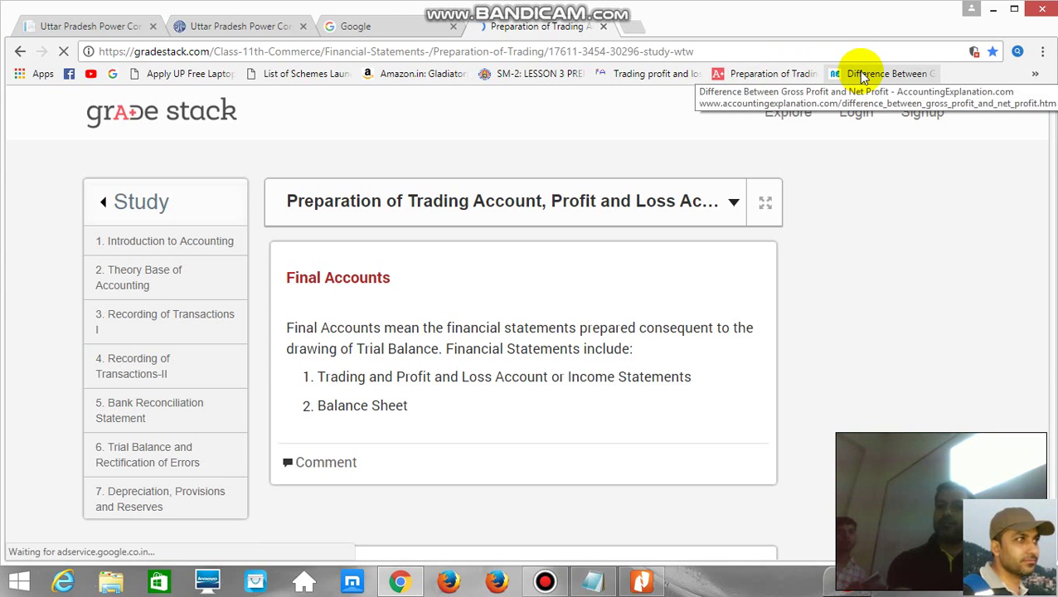
pyautogui.click(862, 75)
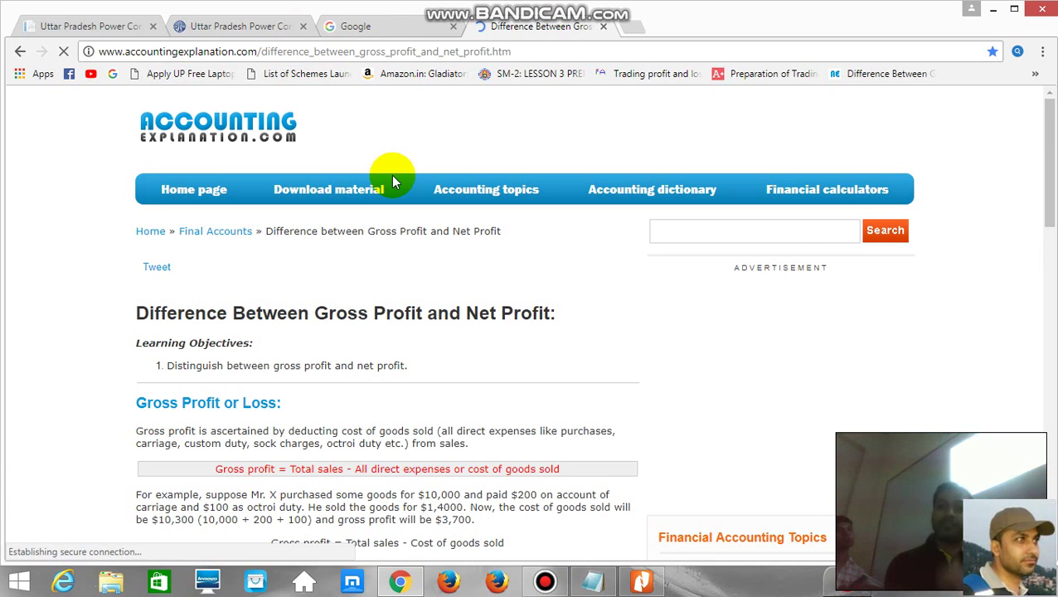
pyautogui.click(633, 31)
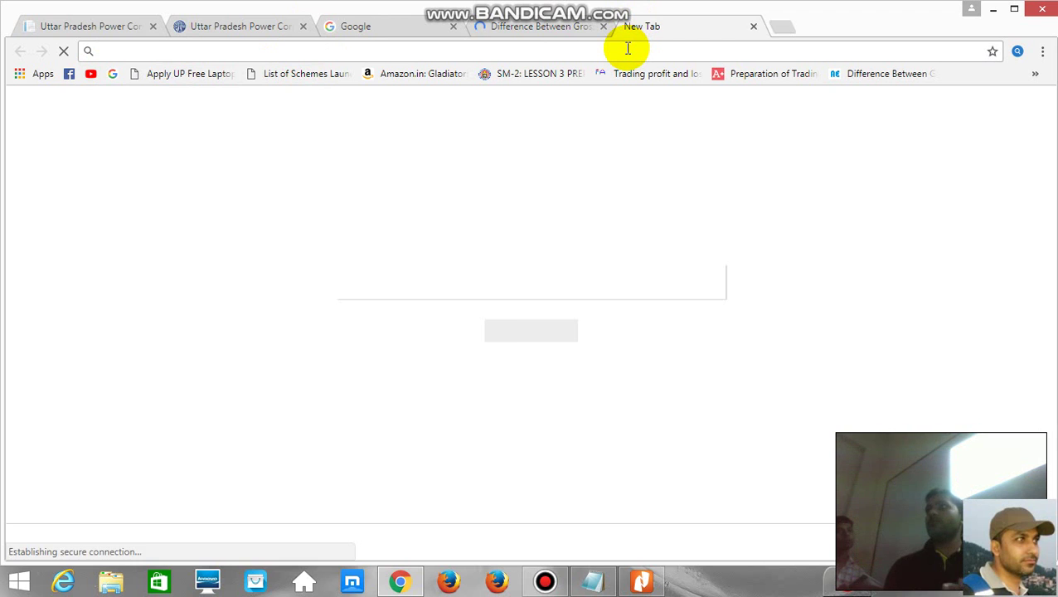
pyautogui.write('ww')
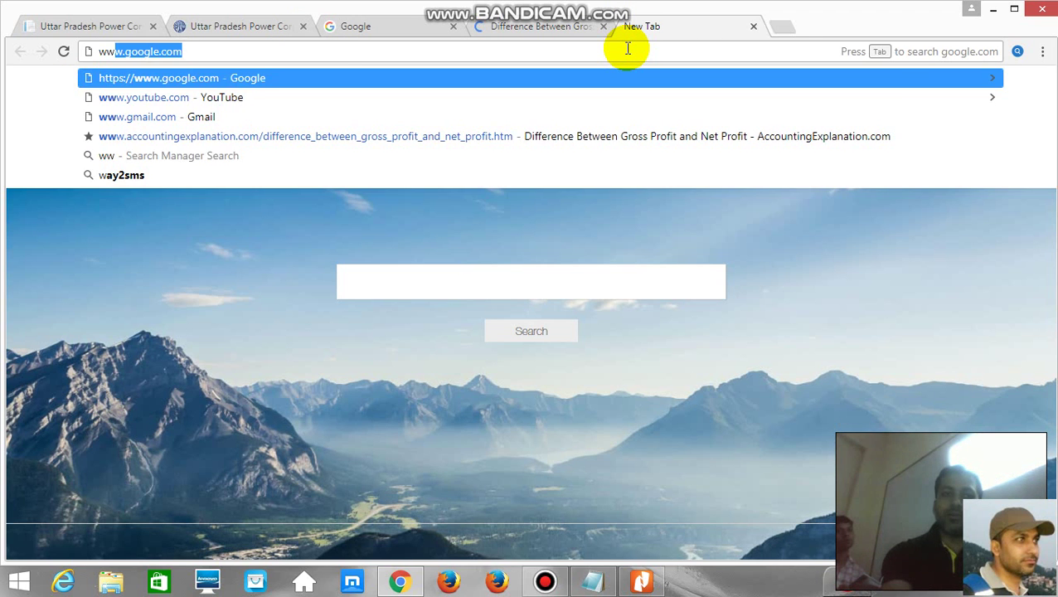
pyautogui.write('w.upp')
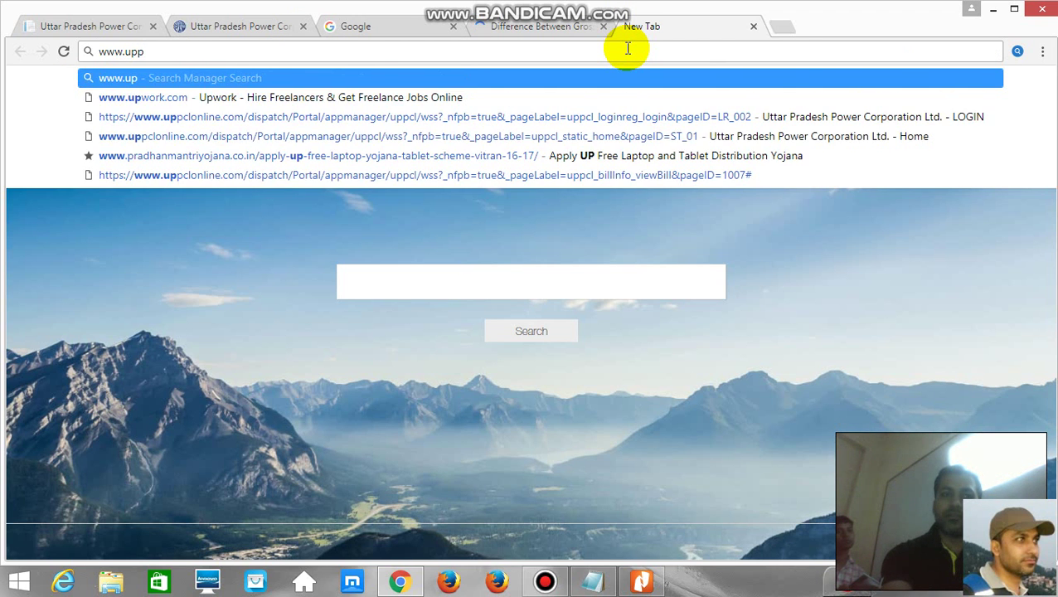
pyautogui.write('p')
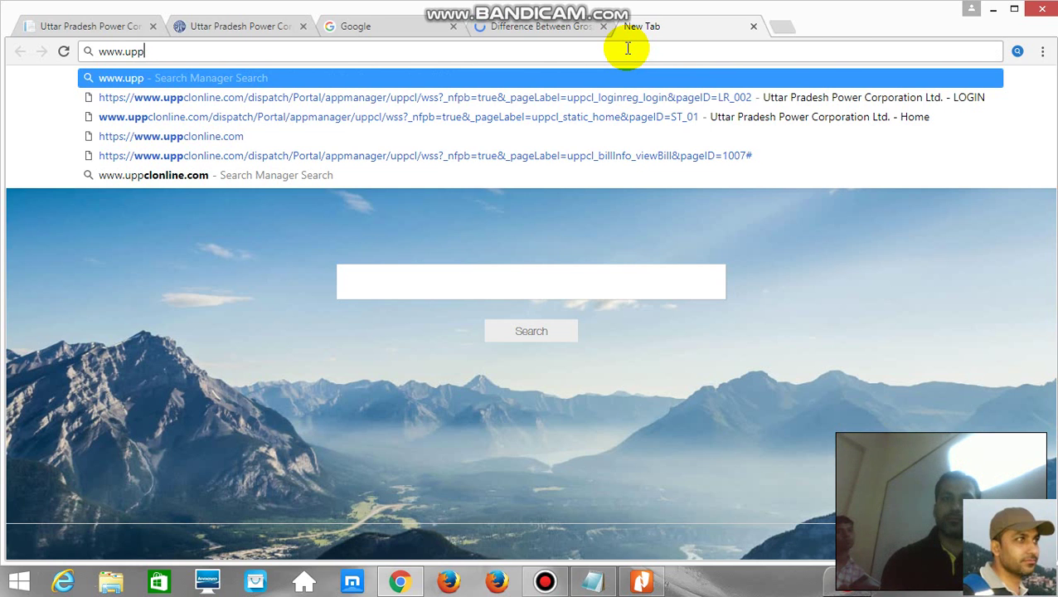
pyautogui.press('Down')
pyautogui.press('Down')
pyautogui.press('Down')
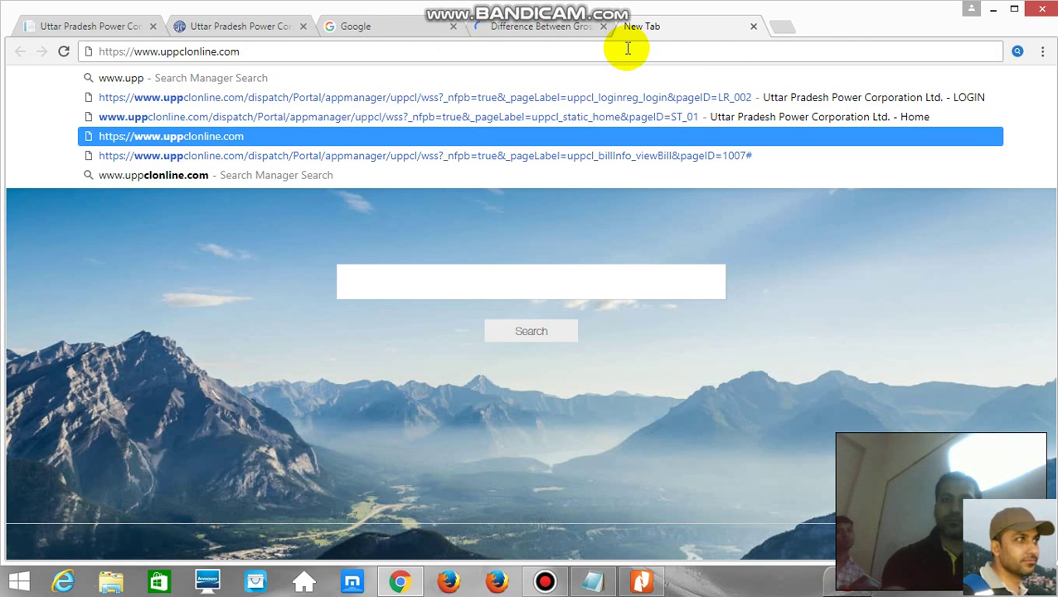
pyautogui.press('Return')
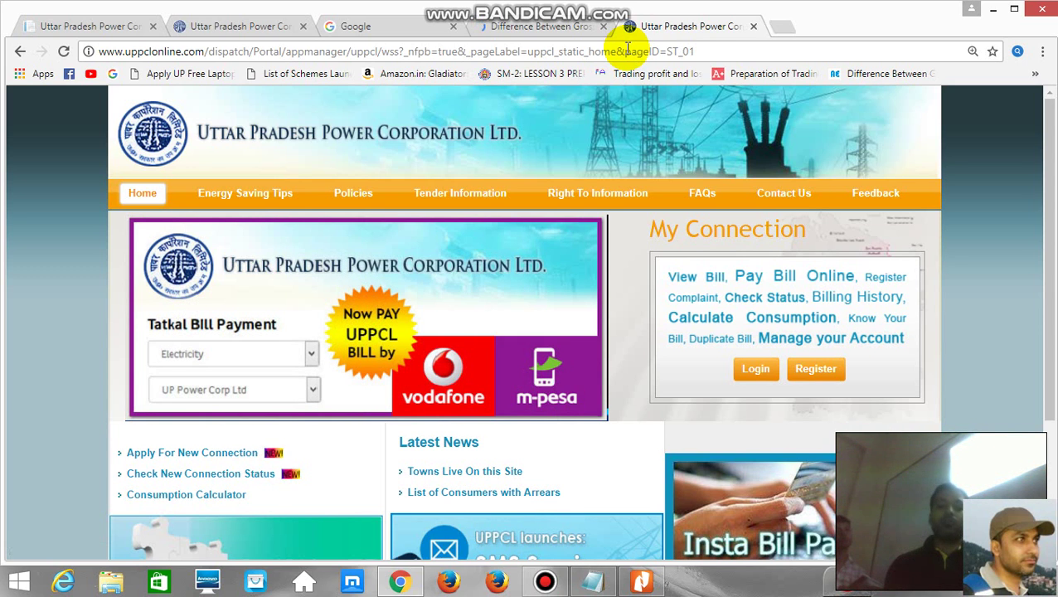
# Bookmark the UPPCL home page with Ctrl+D and check it in the bookmarks bar overflow list.
pyautogui.click(628, 51)
pyautogui.hotkey('ctrl', 'd')
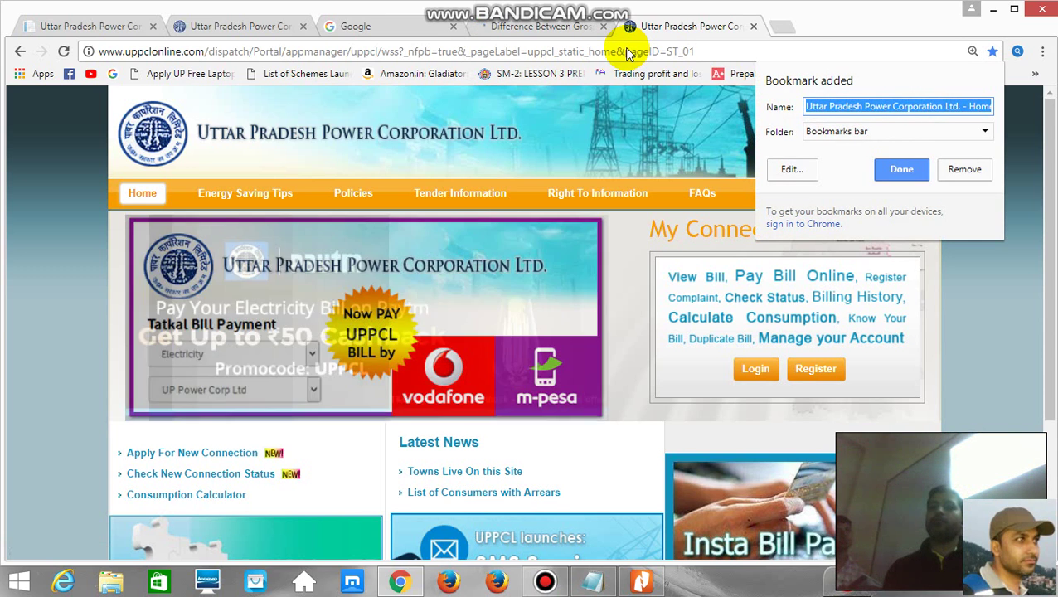
pyautogui.click(628, 52)
pyautogui.click(628, 52)
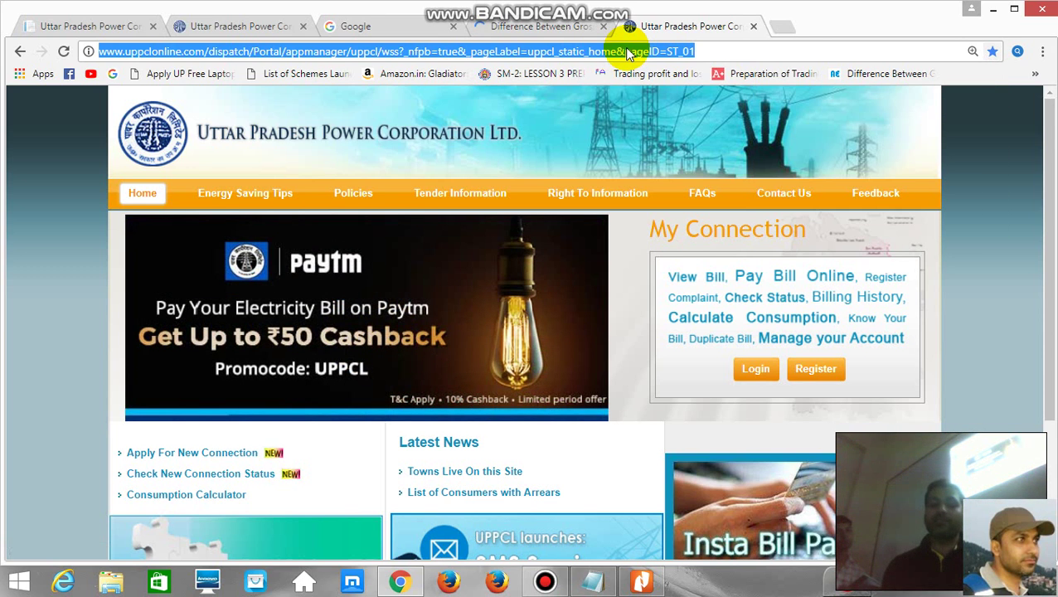
pyautogui.hotkey('ctrl', 'd')
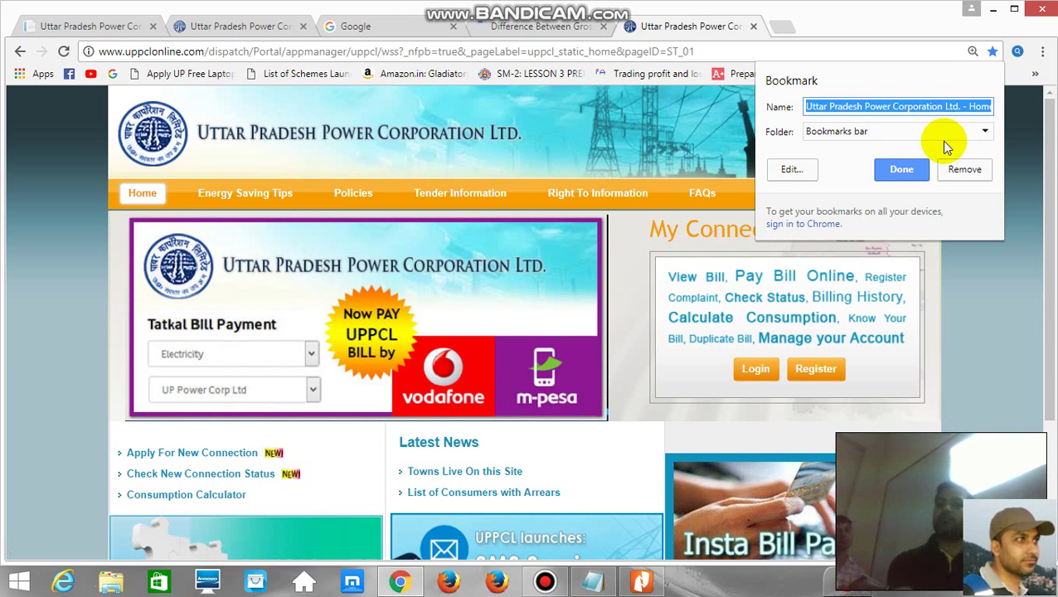
pyautogui.click(926, 173)
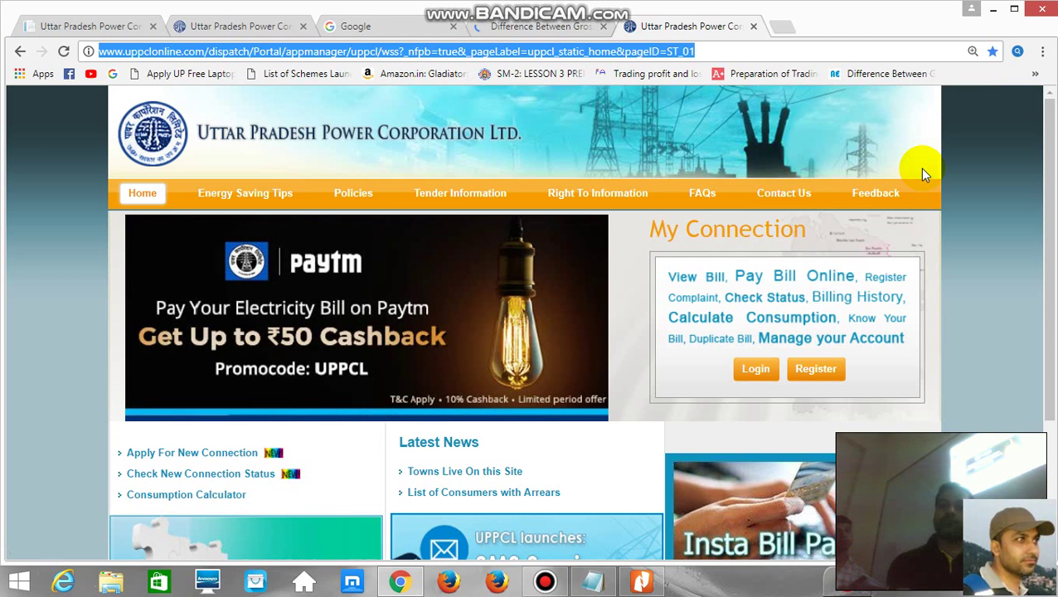
pyautogui.click(1033, 75)
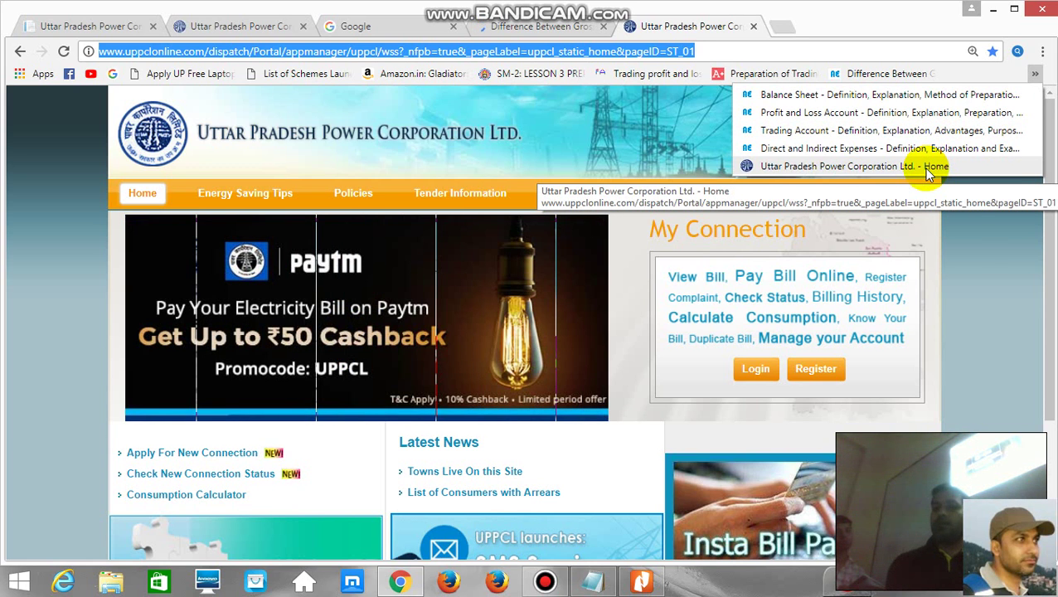
pyautogui.click(970, 250)
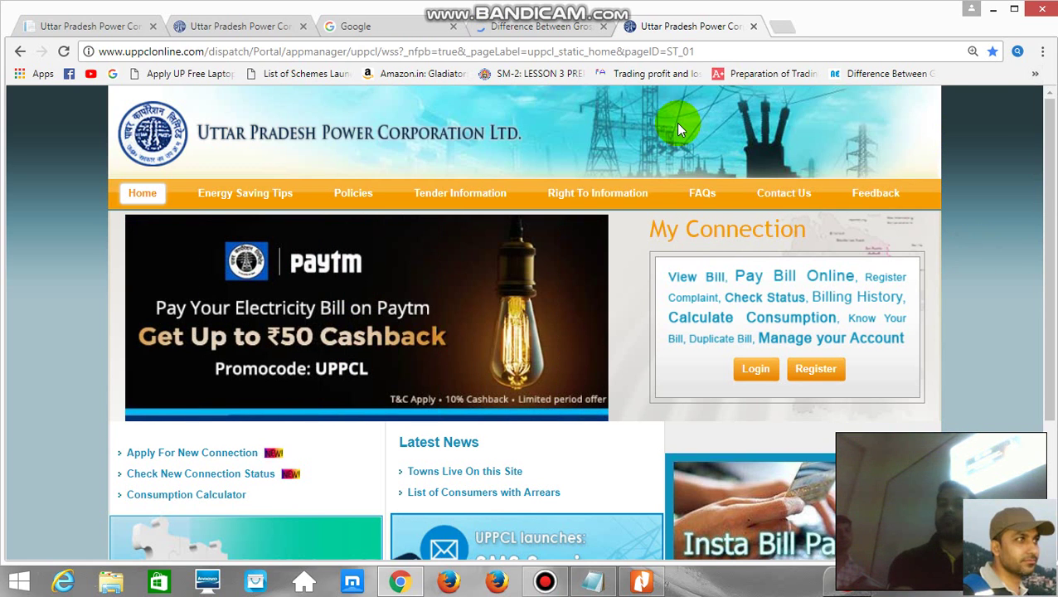
# Clear the names of the Apply UP Free Laptop, List of Schemes and Amazon bookmarks.
pyautogui.rightClick(190, 77)
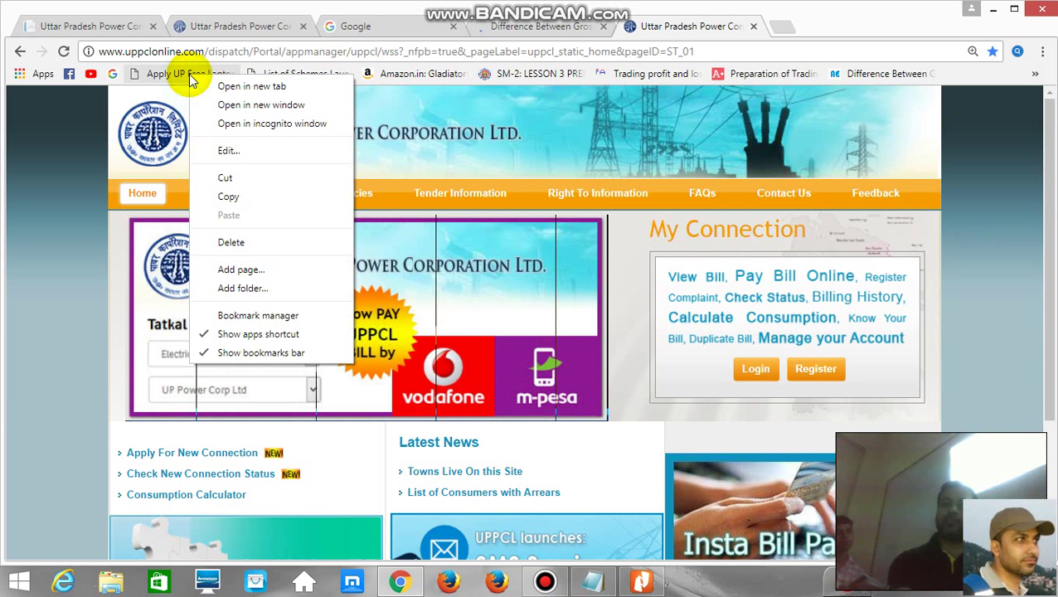
pyautogui.click(236, 152)
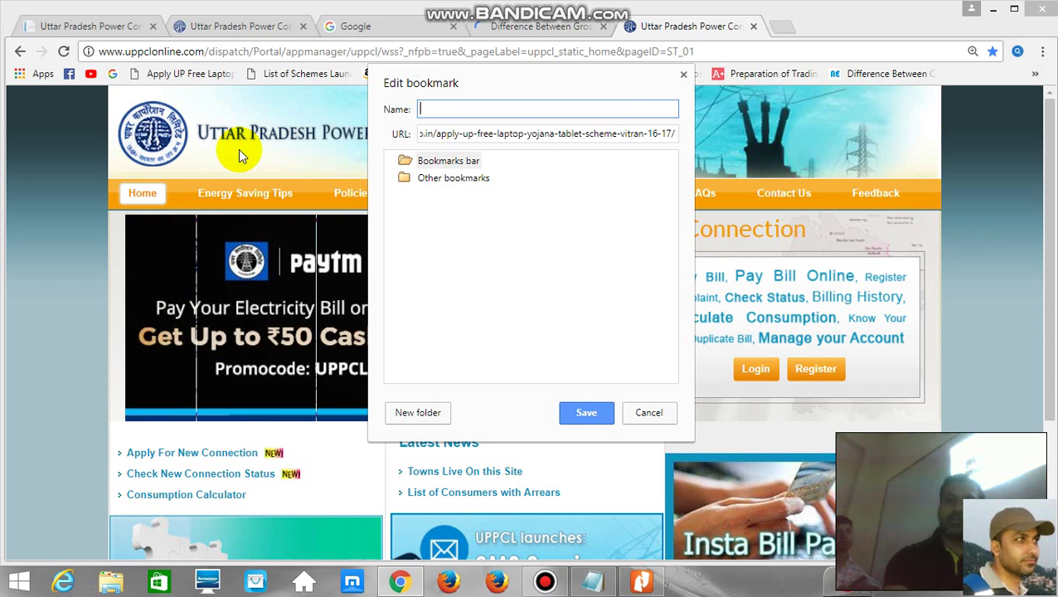
pyautogui.click(587, 414)
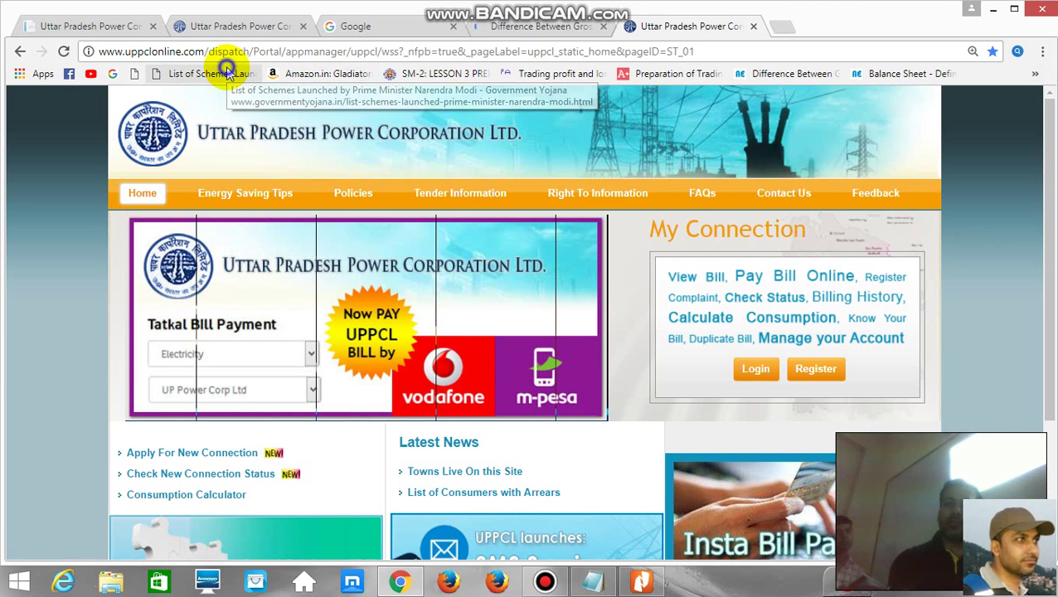
pyautogui.rightClick(223, 71)
pyautogui.click(284, 152)
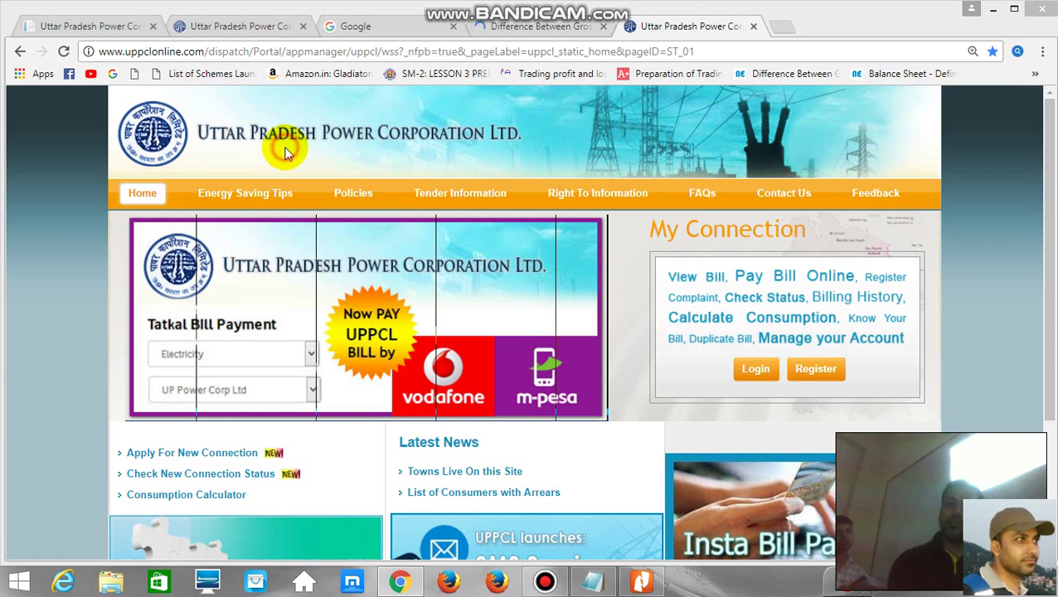
pyautogui.press('BackSpace')
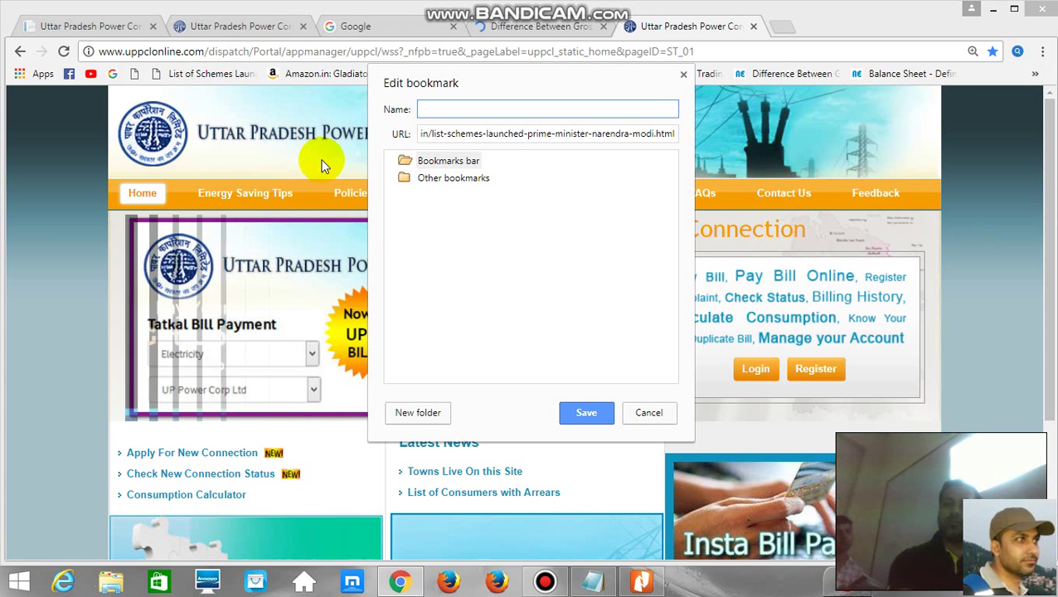
pyautogui.click(581, 413)
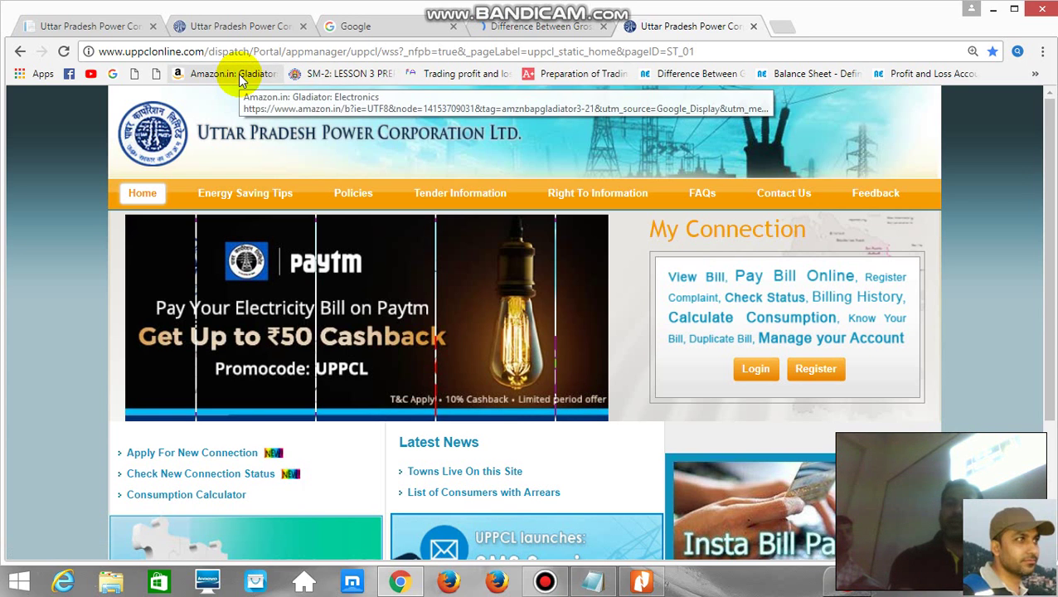
pyautogui.rightClick(238, 76)
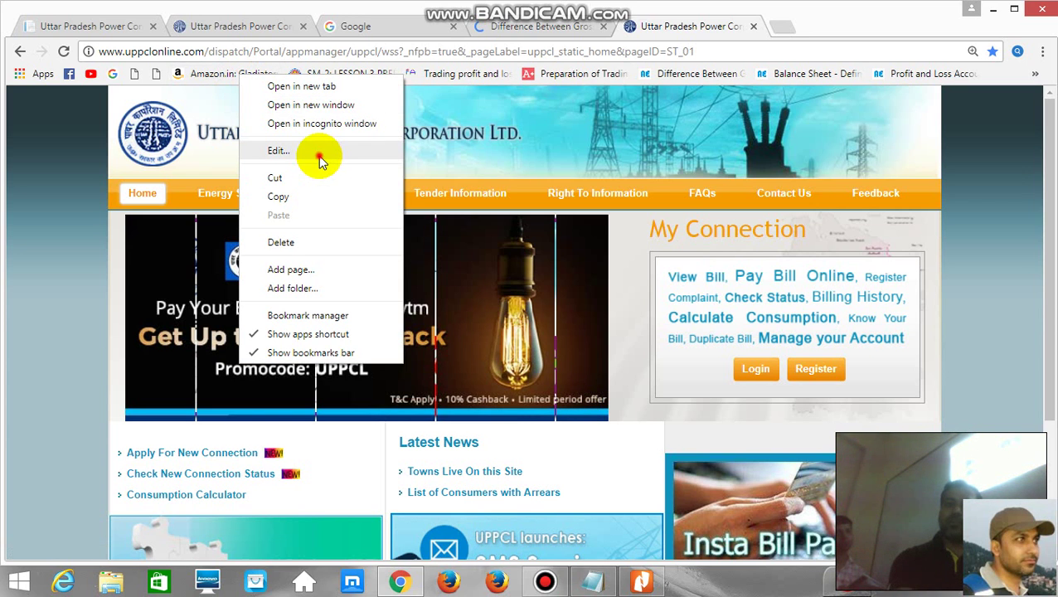
pyautogui.click(319, 156)
pyautogui.press('BackSpace')
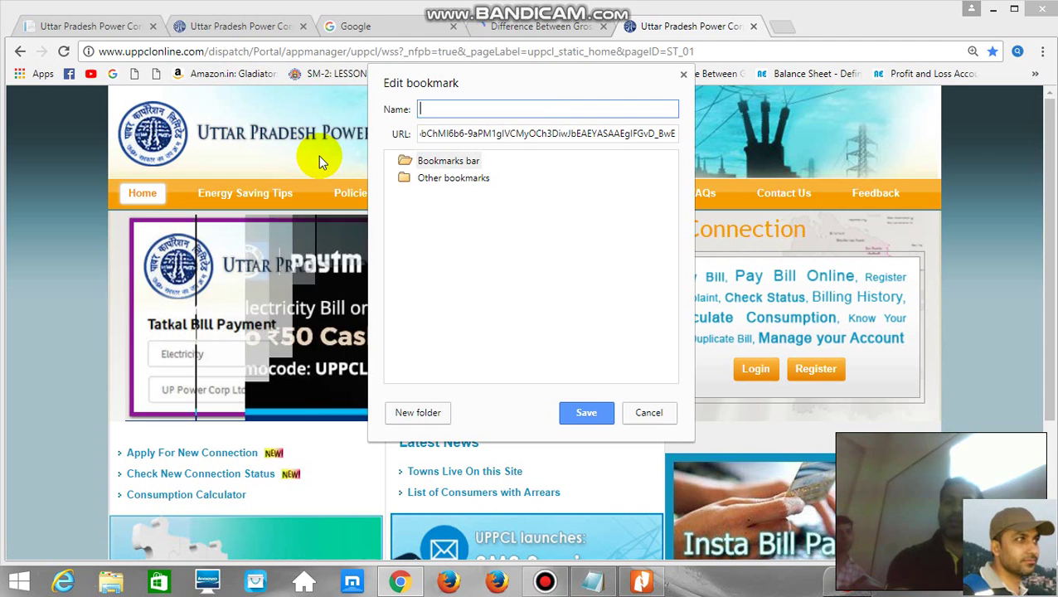
pyautogui.click(578, 413)
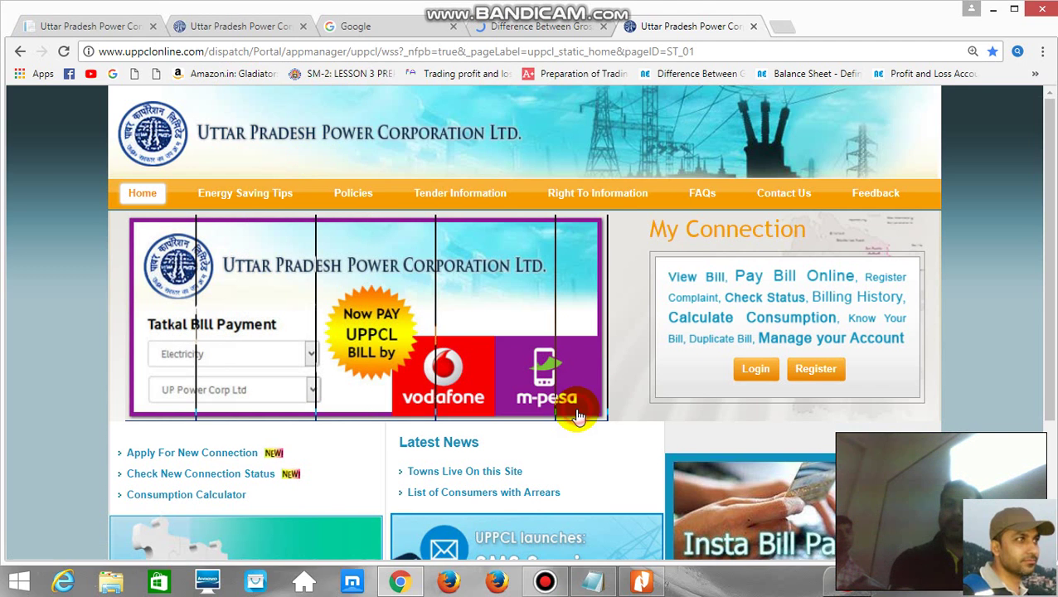
# Clear the names of the SM-2 lesson and trading profit bookmarks so they show icons only.
pyautogui.rightClick(259, 77)
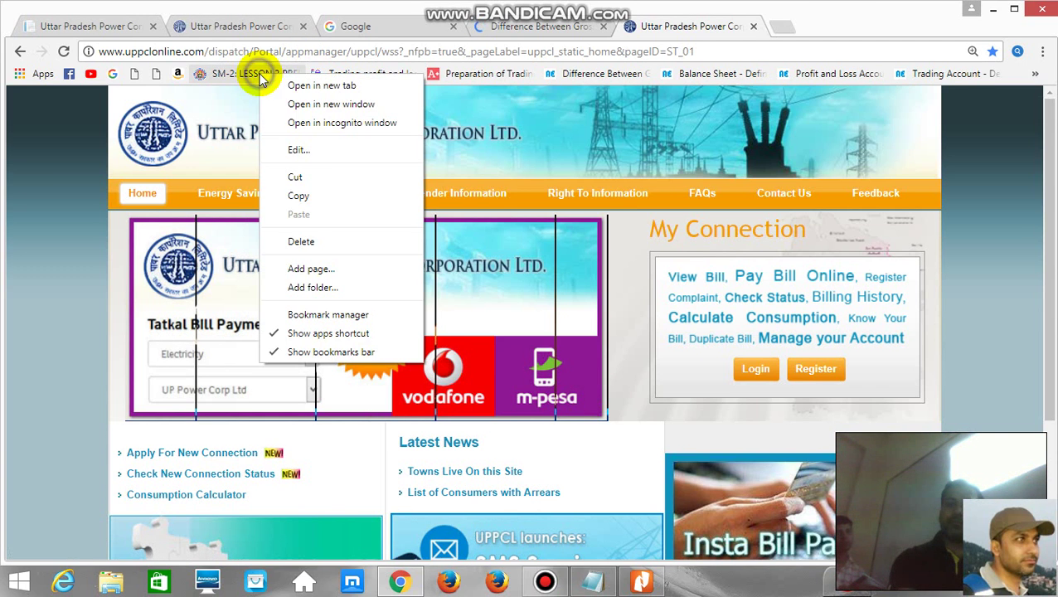
pyautogui.click(325, 156)
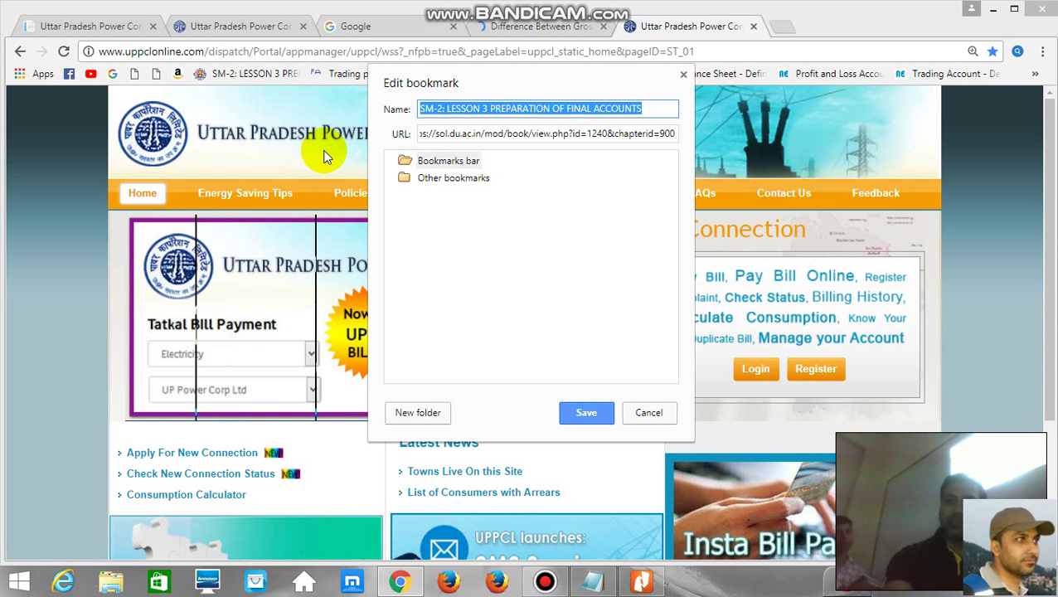
pyautogui.press('BackSpace')
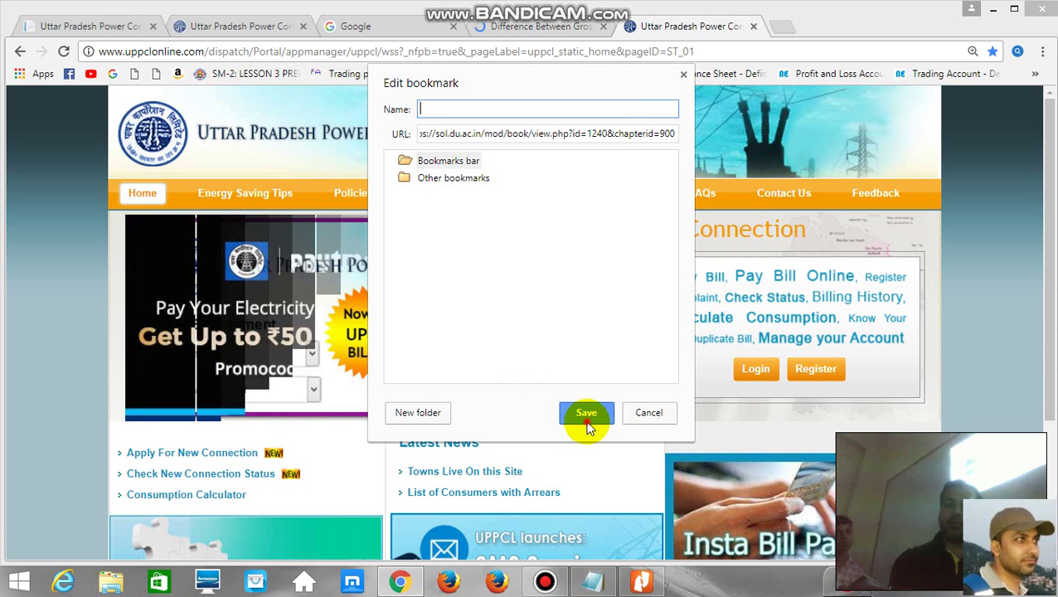
pyautogui.click(587, 419)
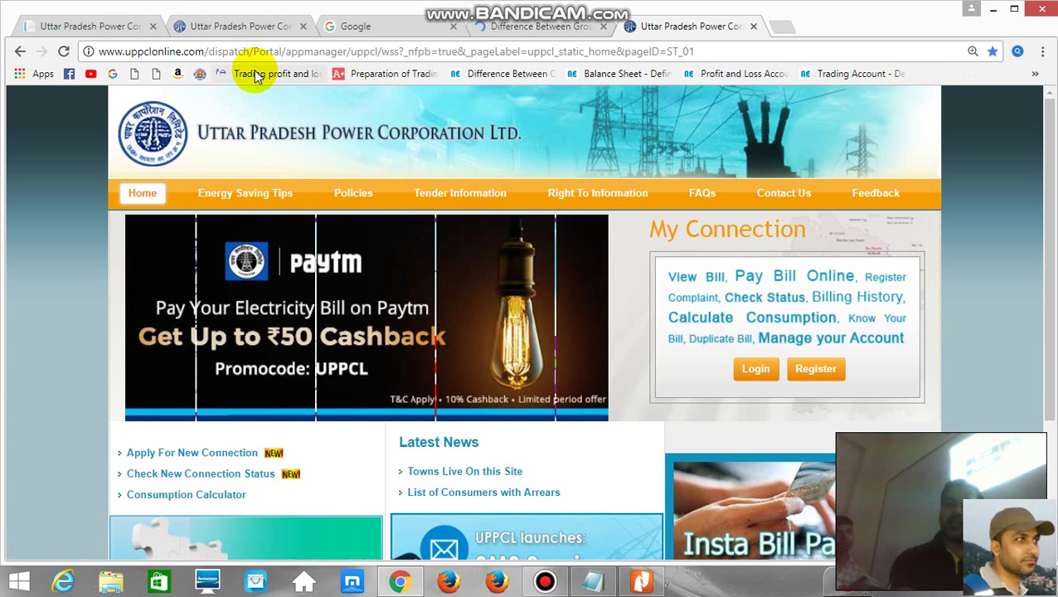
pyautogui.rightClick(256, 71)
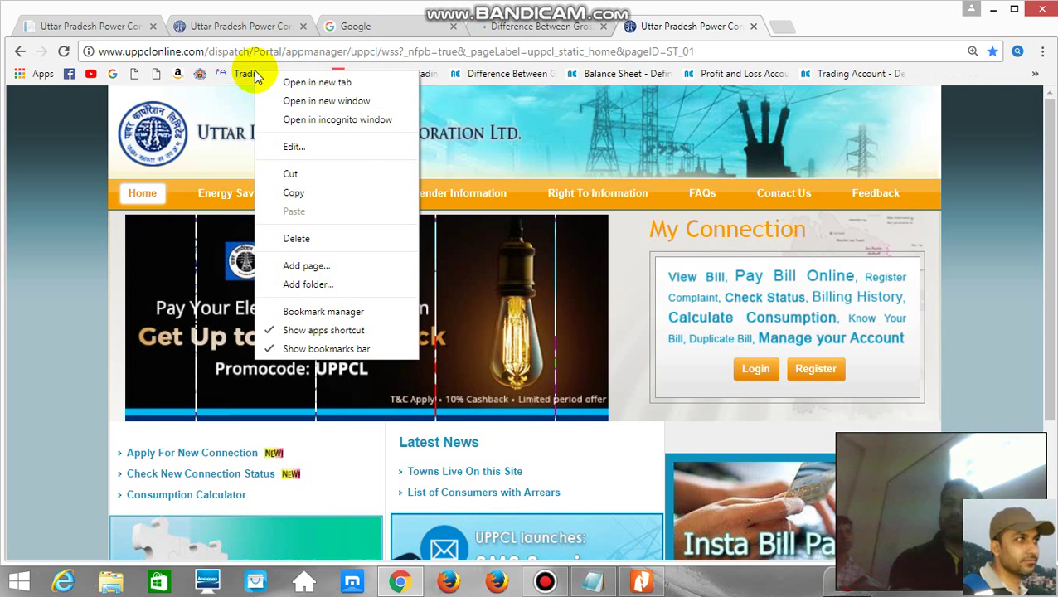
pyautogui.click(347, 147)
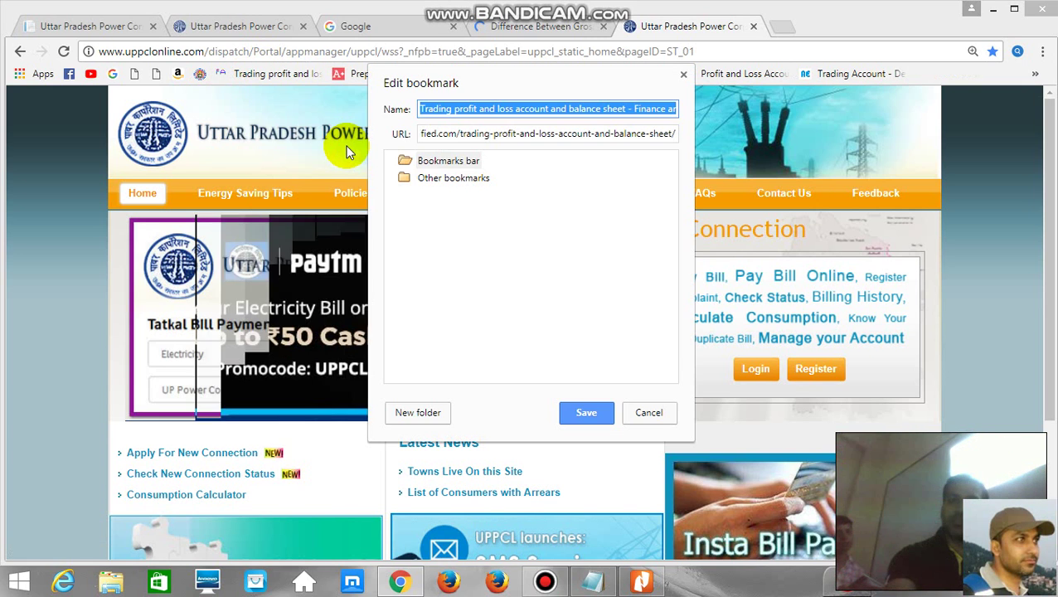
pyautogui.press('BackSpace')
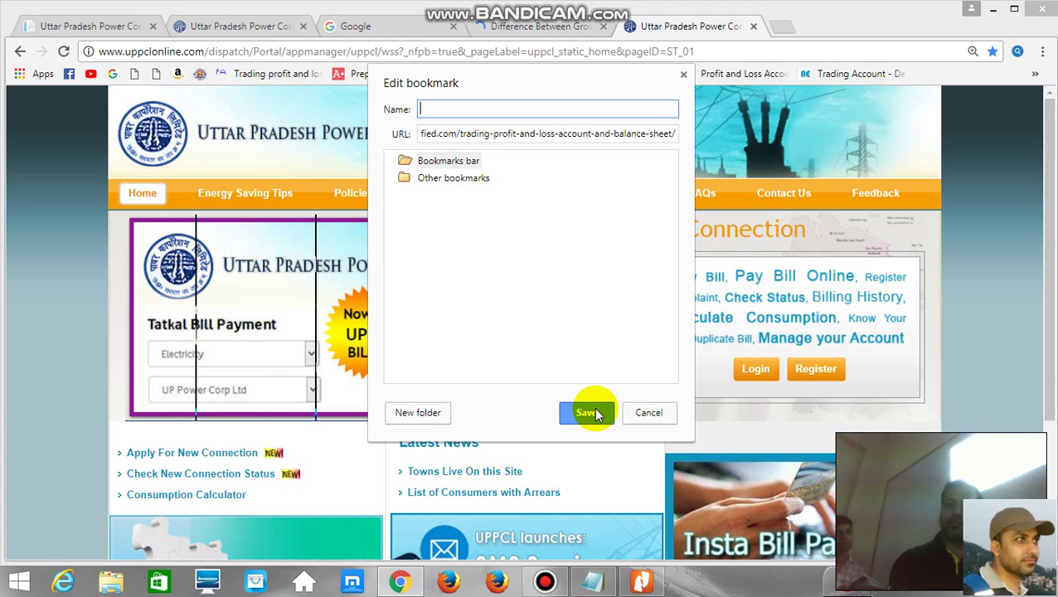
pyautogui.click(591, 412)
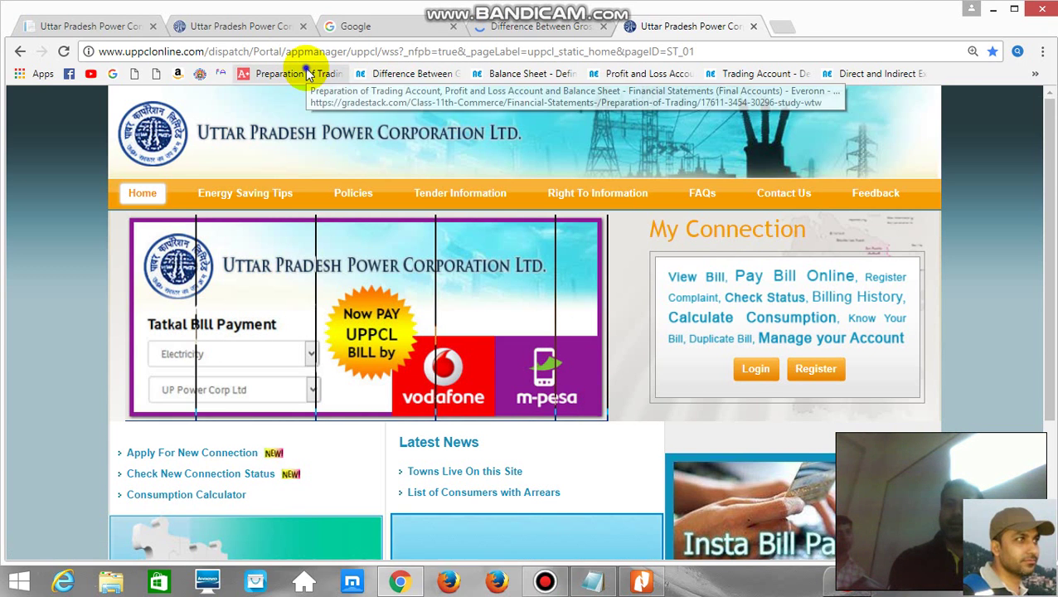
# Clear the names of the trading preparation, gross vs net profit and Uttar Pradesh bookmarks.
pyautogui.rightClick(307, 73)
pyautogui.click(378, 144)
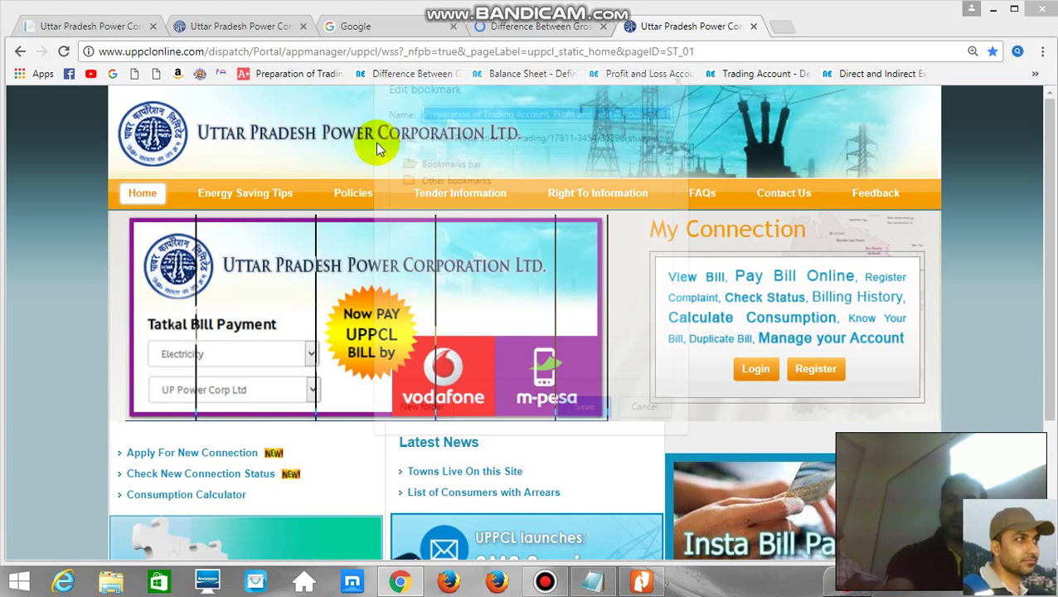
pyautogui.press('BackSpace')
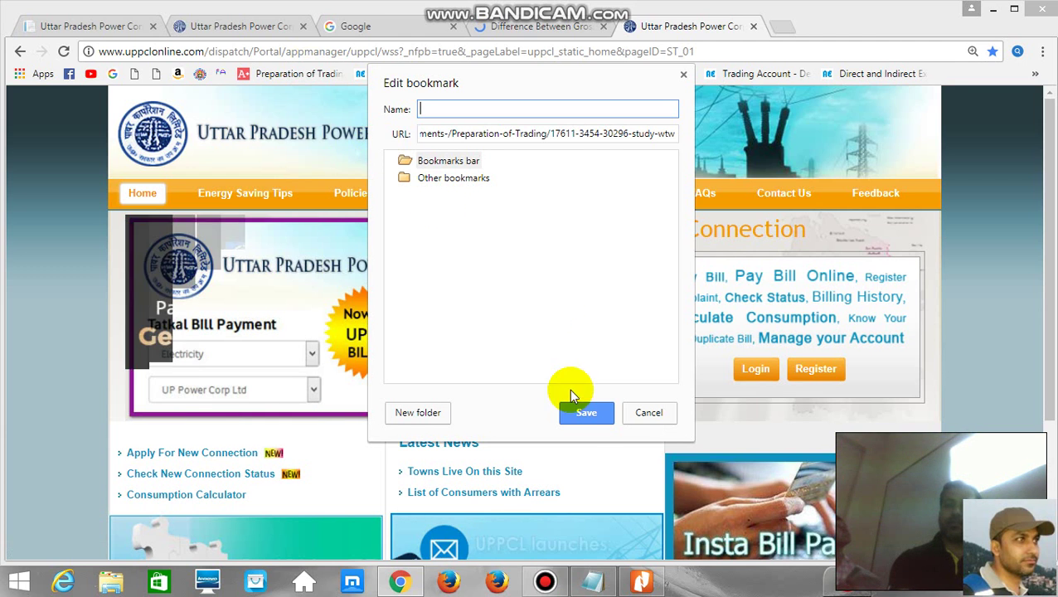
pyautogui.click(589, 415)
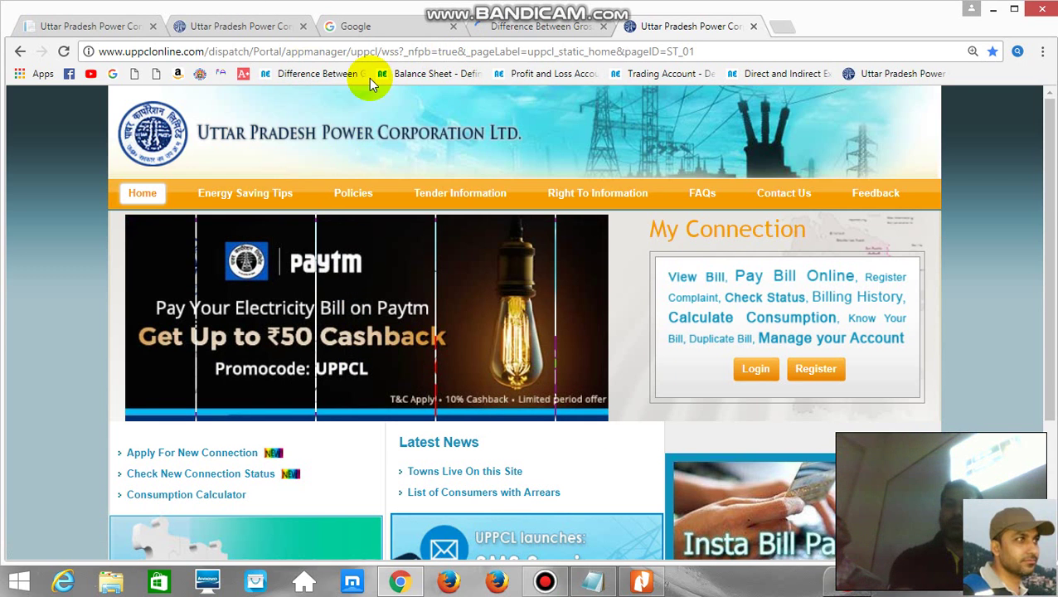
pyautogui.rightClick(329, 74)
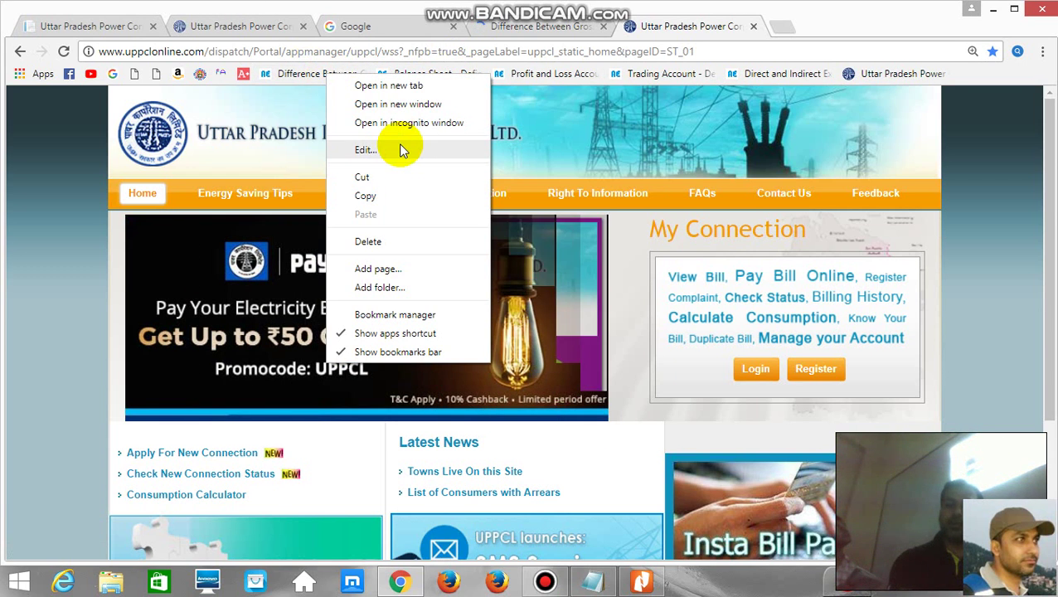
pyautogui.click(400, 149)
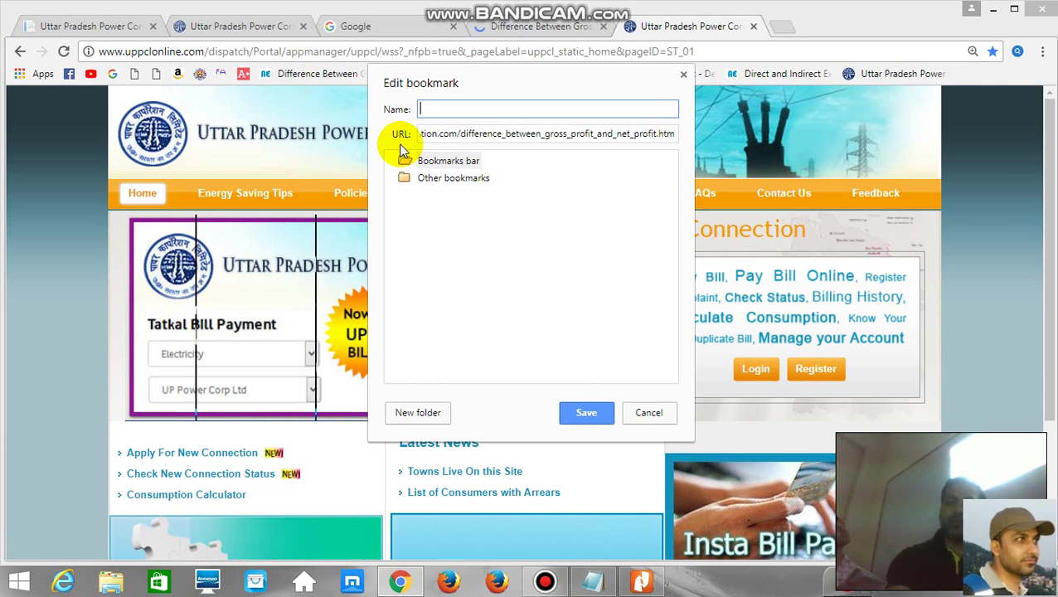
pyautogui.click(578, 415)
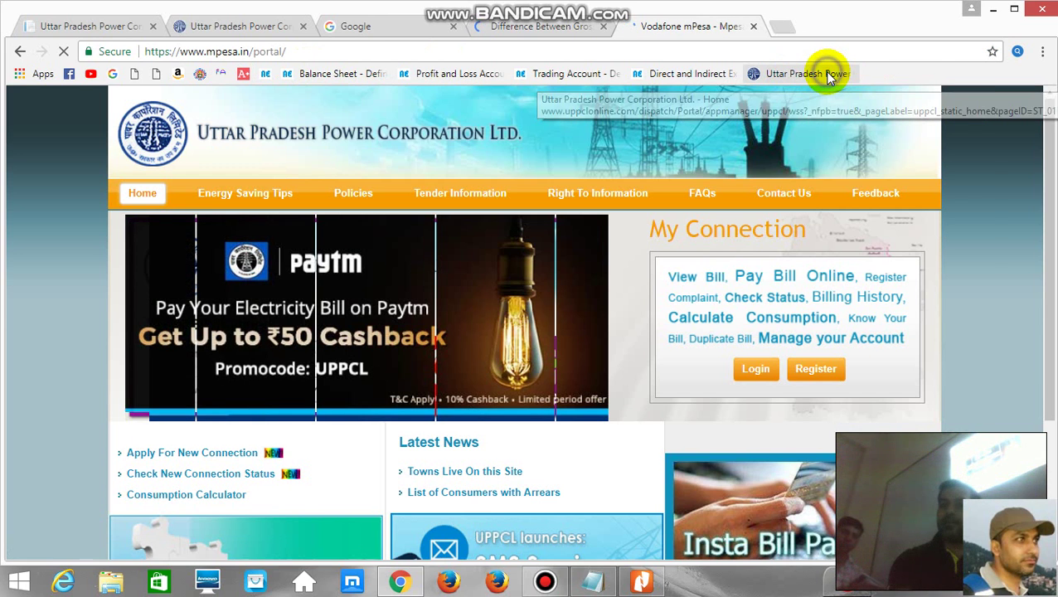
pyautogui.rightClick(829, 74)
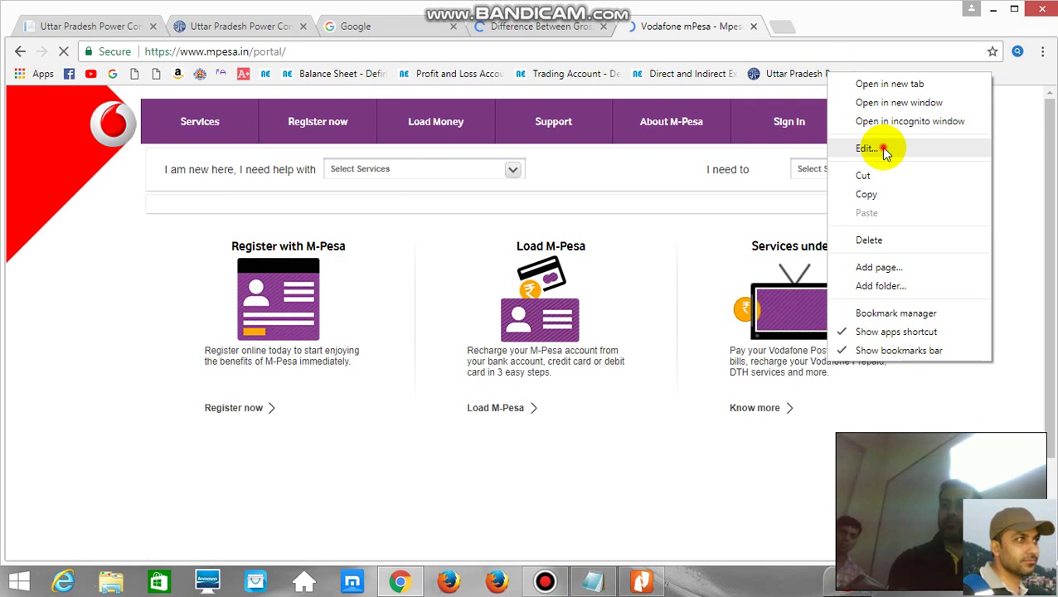
pyautogui.click(879, 149)
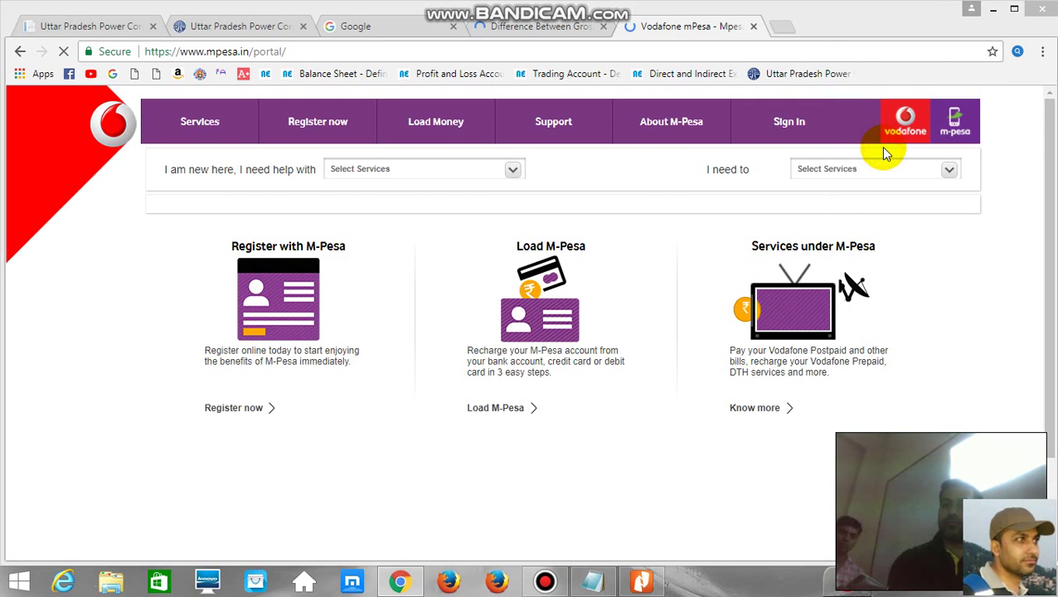
pyautogui.press('BackSpace')
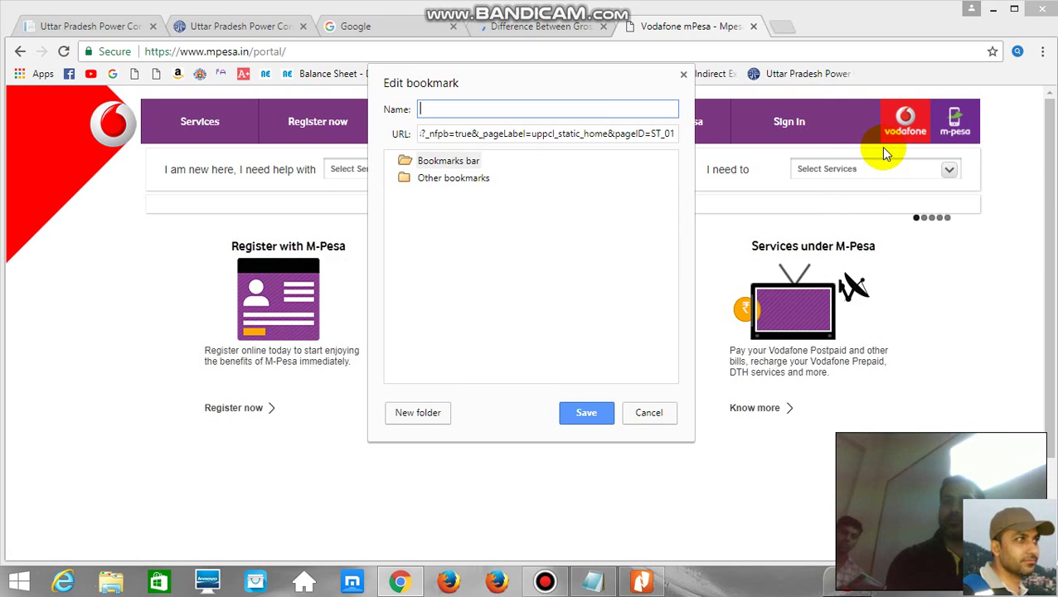
pyautogui.click(599, 415)
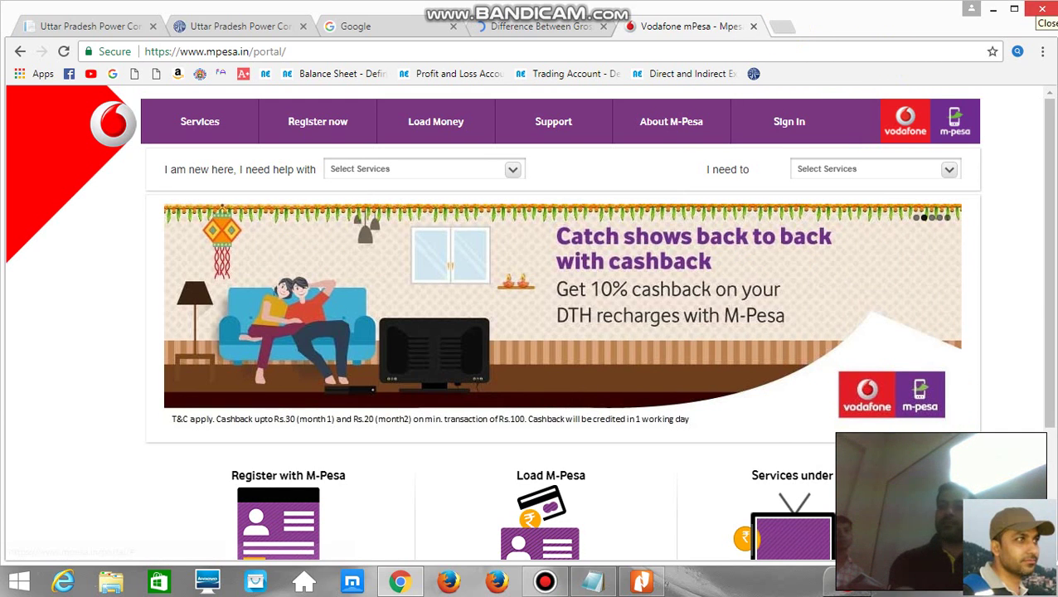
# Close and relaunch Chrome, then open the UPPCL home page from its icon-only bookmark.
pyautogui.click(1051, 8)
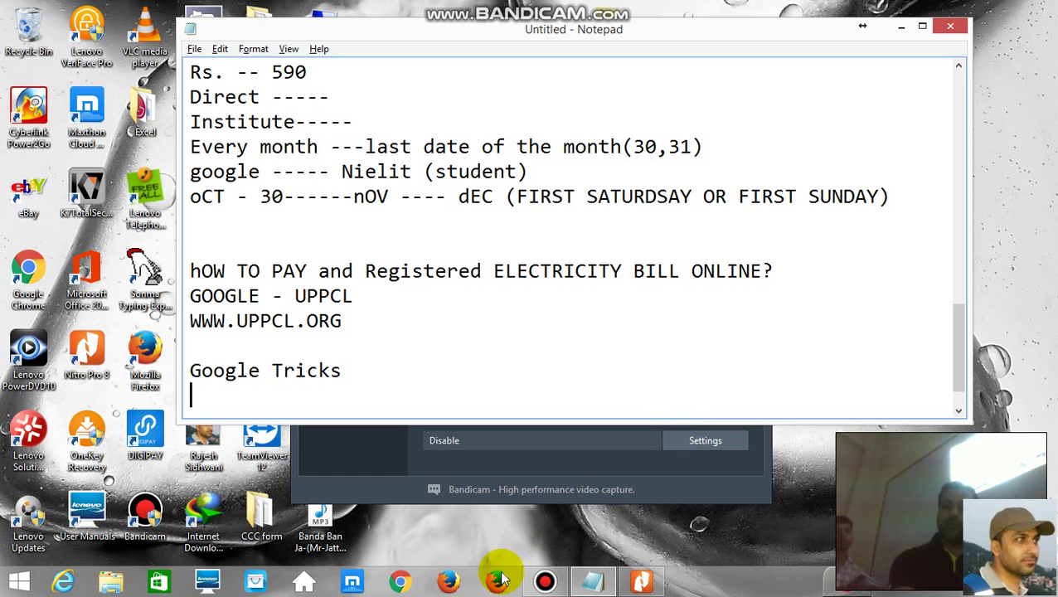
pyautogui.click(402, 584)
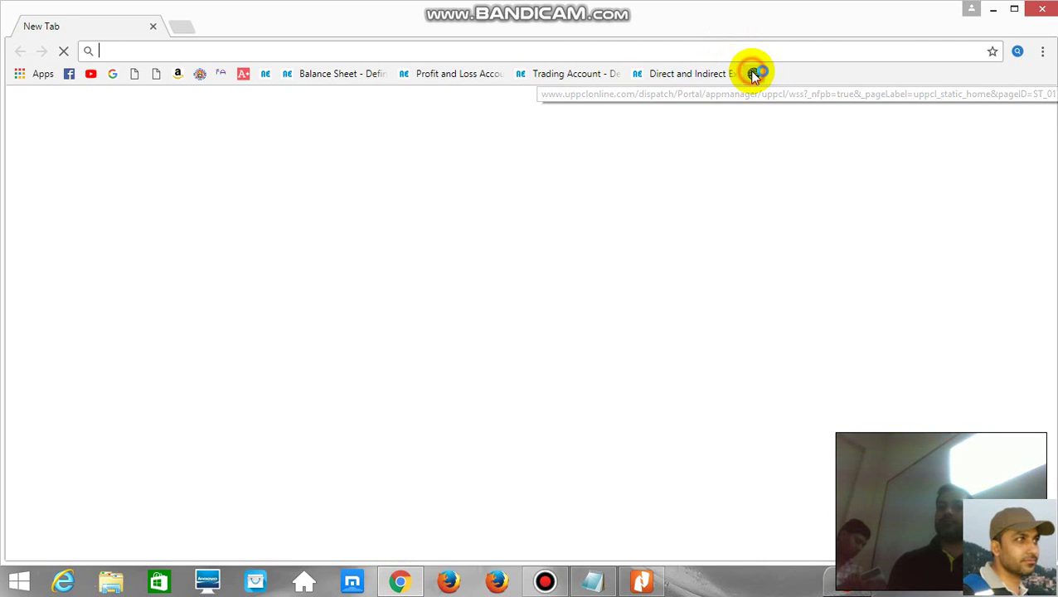
pyautogui.click(754, 75)
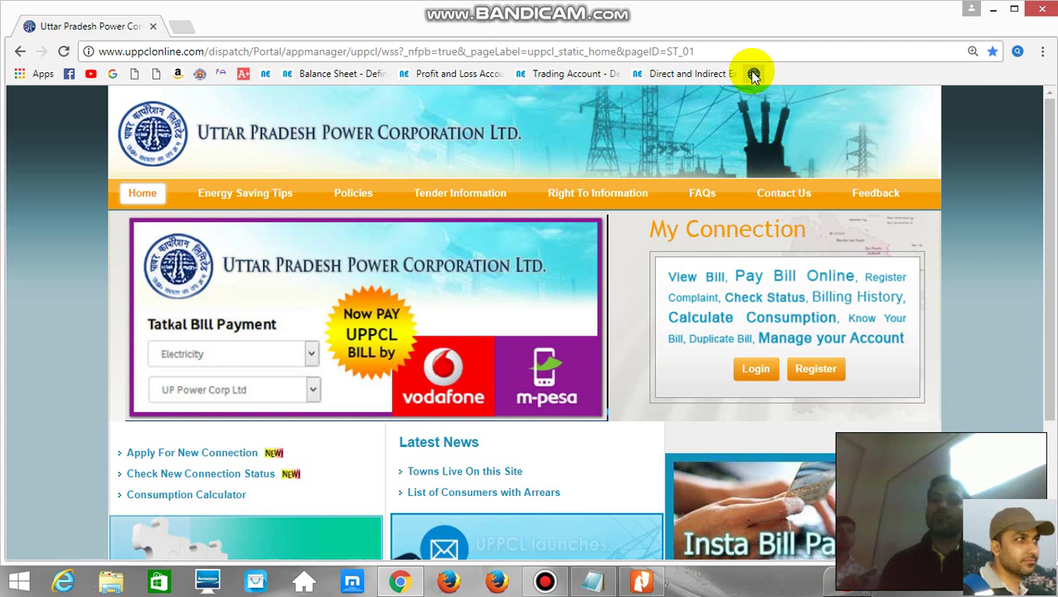
# Add 'Ctrl + D' under Google Tricks in the Notepad notes, then return to Chrome.
pyautogui.hotkey('alt', 'Tab')
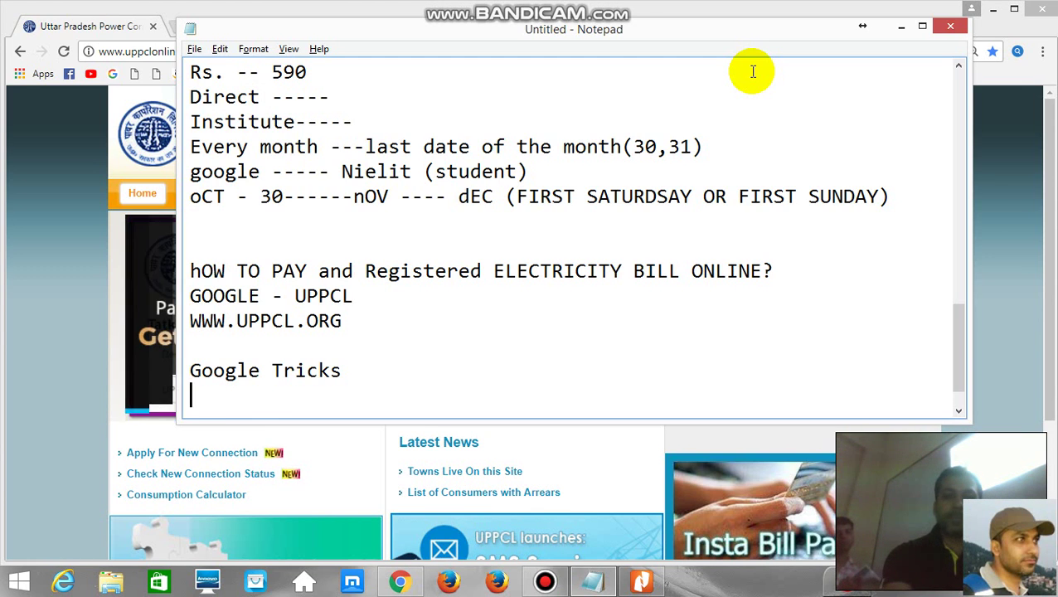
pyautogui.write('Ctrl')
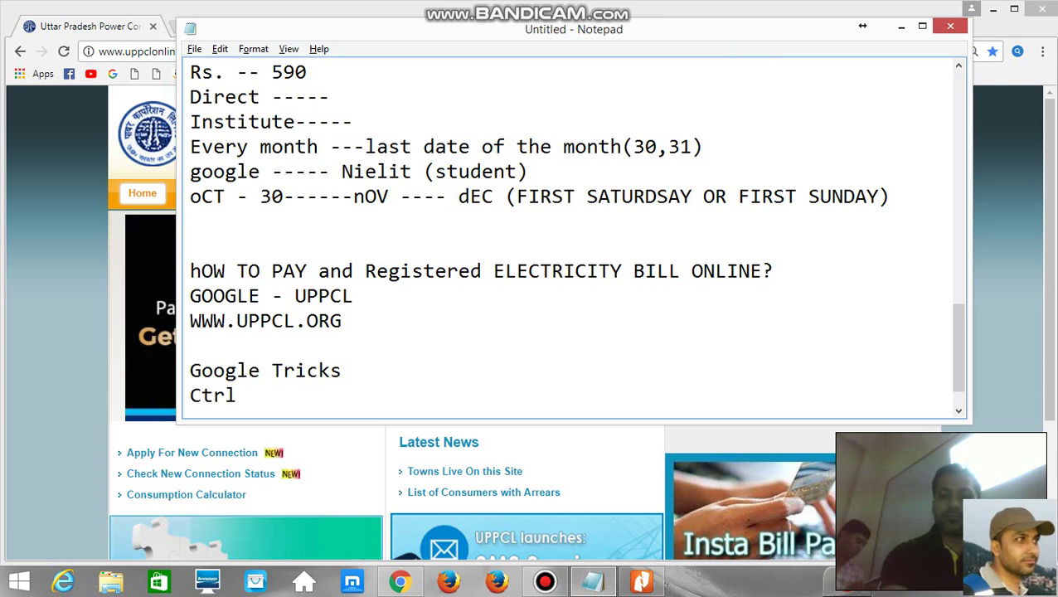
pyautogui.write(' + D')
pyautogui.press('Return')
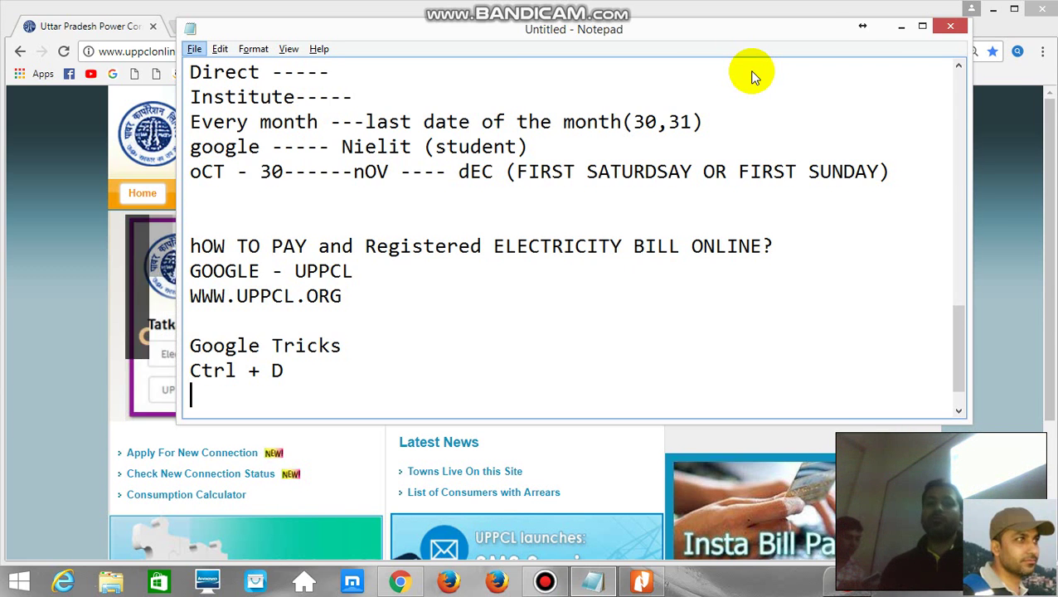
pyautogui.hotkey('alt', 'Tab')
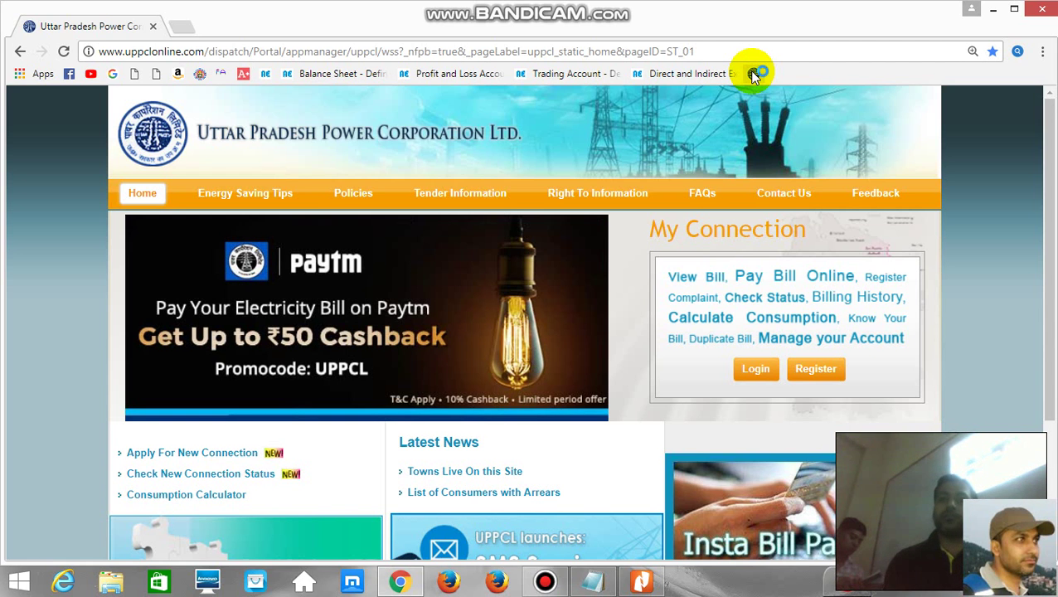
# Hide Chrome's bookmarks bar with Ctrl+Shift+B.
pyautogui.hotkey('ctrl', 'shift', 'b')
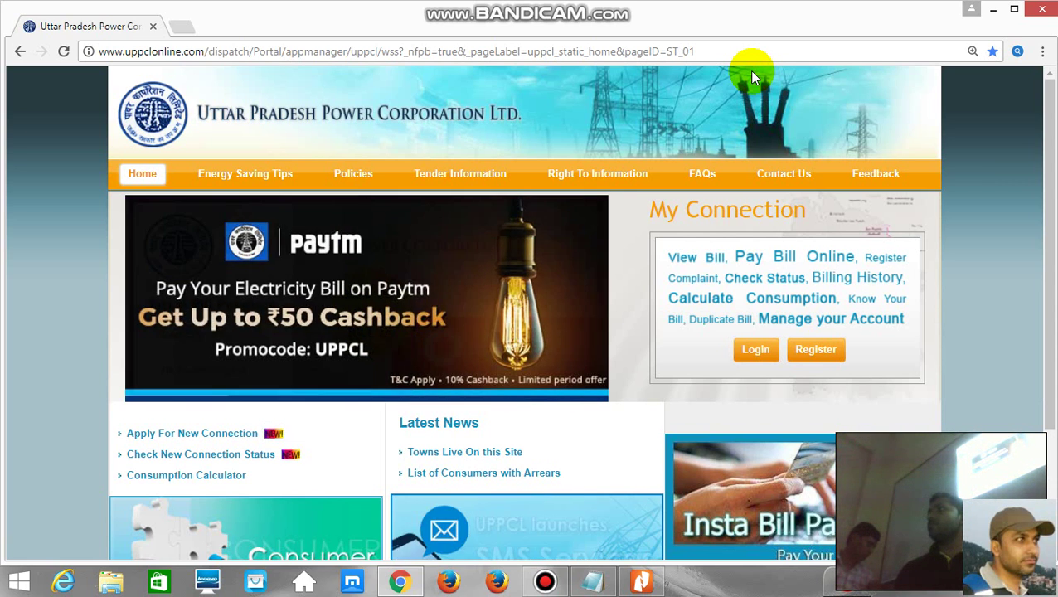
# In Notepad, add 'Hide Bookmark' and 'ctrl + shift + B' lines below Ctrl + D.
pyautogui.hotkey('alt', 'Tab')
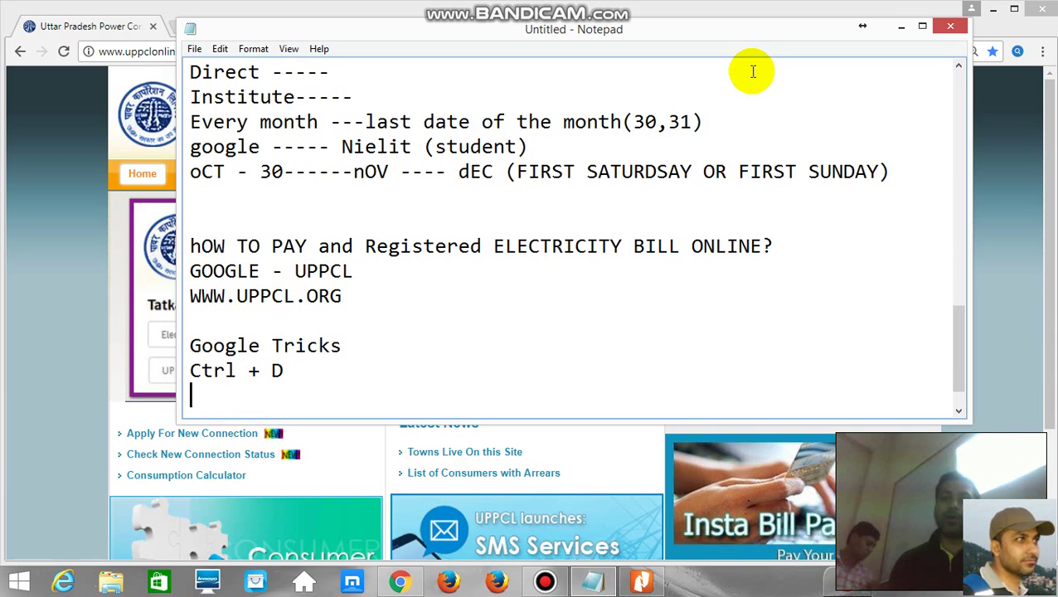
pyautogui.press('Return')
pyautogui.write('H')
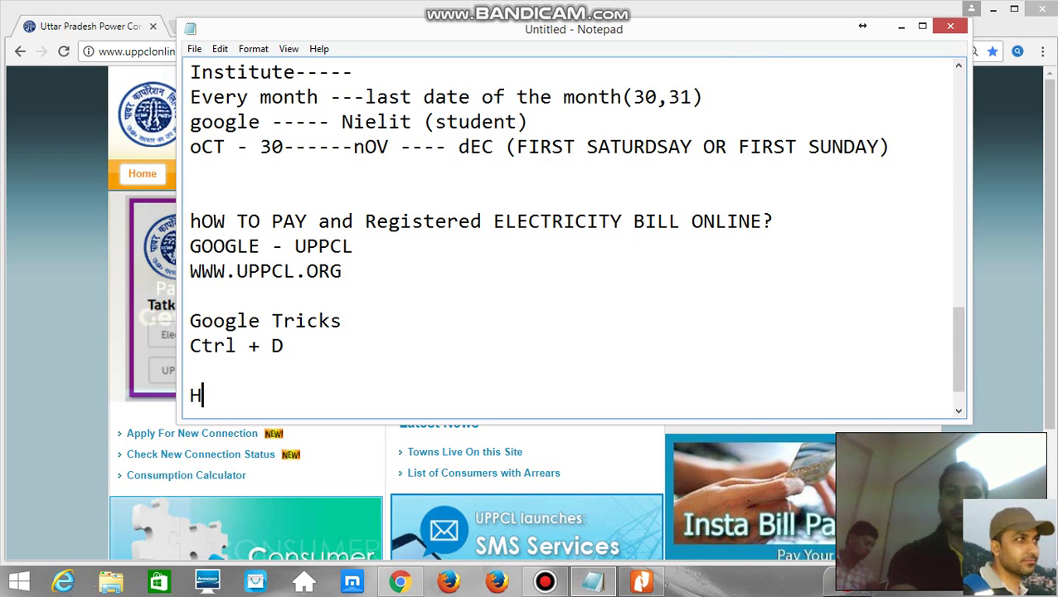
pyautogui.write('ide Bookmar')
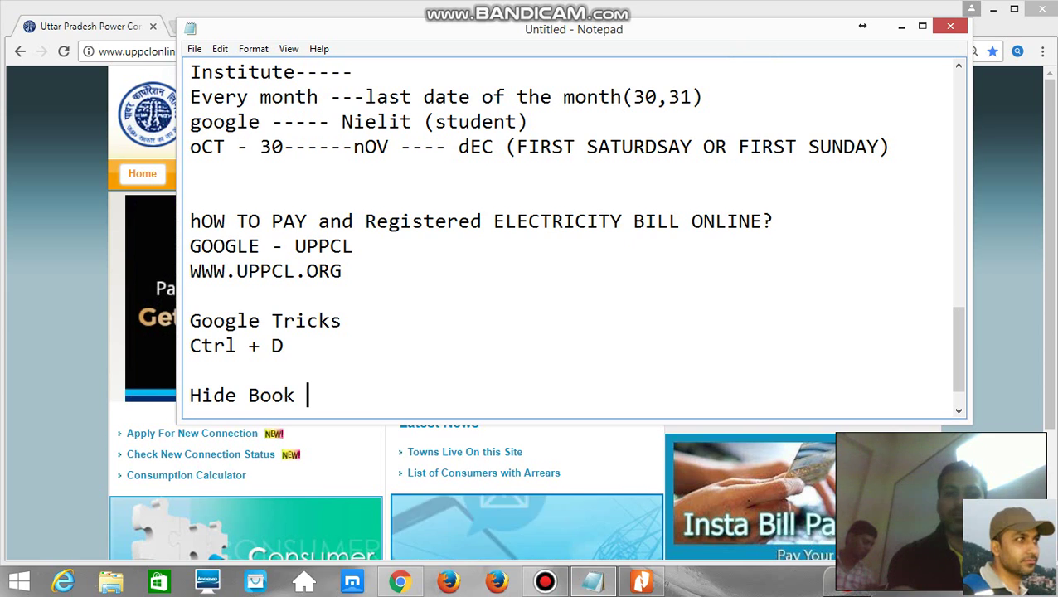
pyautogui.write('k')
pyautogui.press('Return')
pyautogui.write('c')
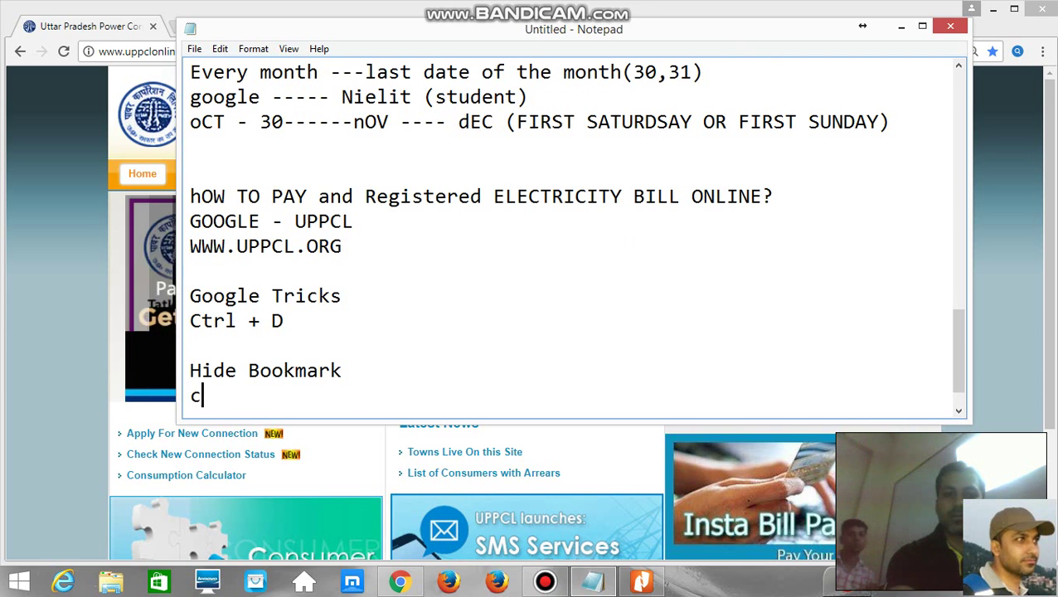
pyautogui.write('trl + shift ')
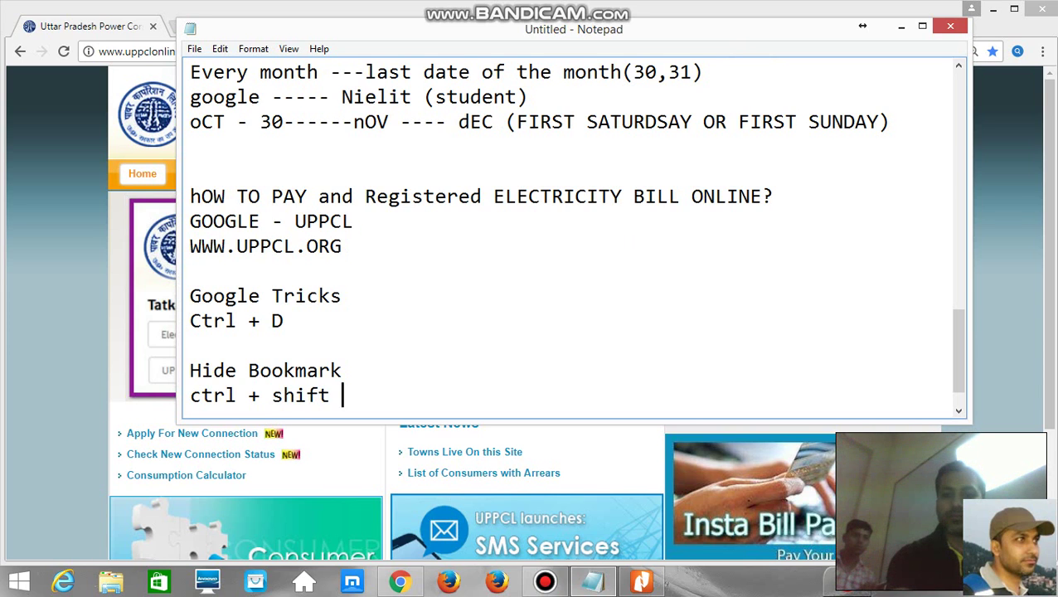
pyautogui.write('+ B')
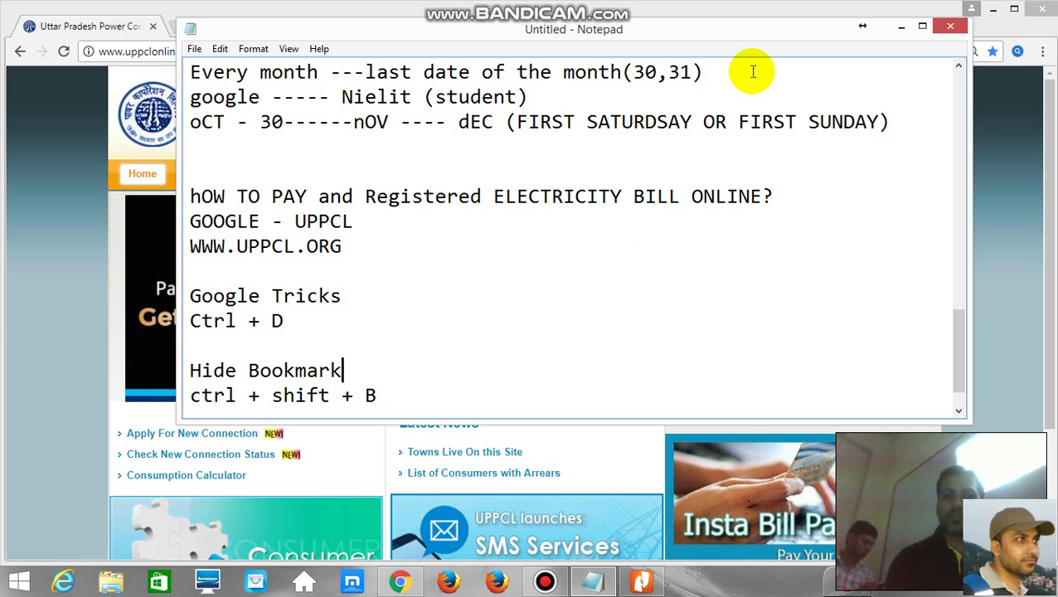
# Insert a 'Create Book mark' line above Ctrl + D.
pyautogui.click(190, 321)
pyautogui.press('Return')
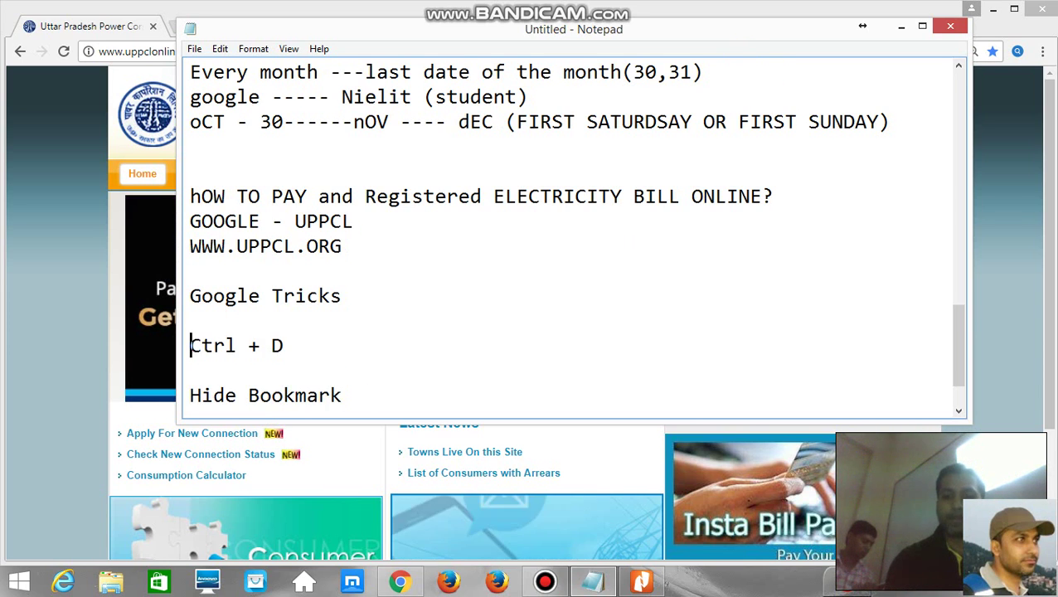
pyautogui.press('Up')
pyautogui.write('C')
pyautogui.press('BackSpace')
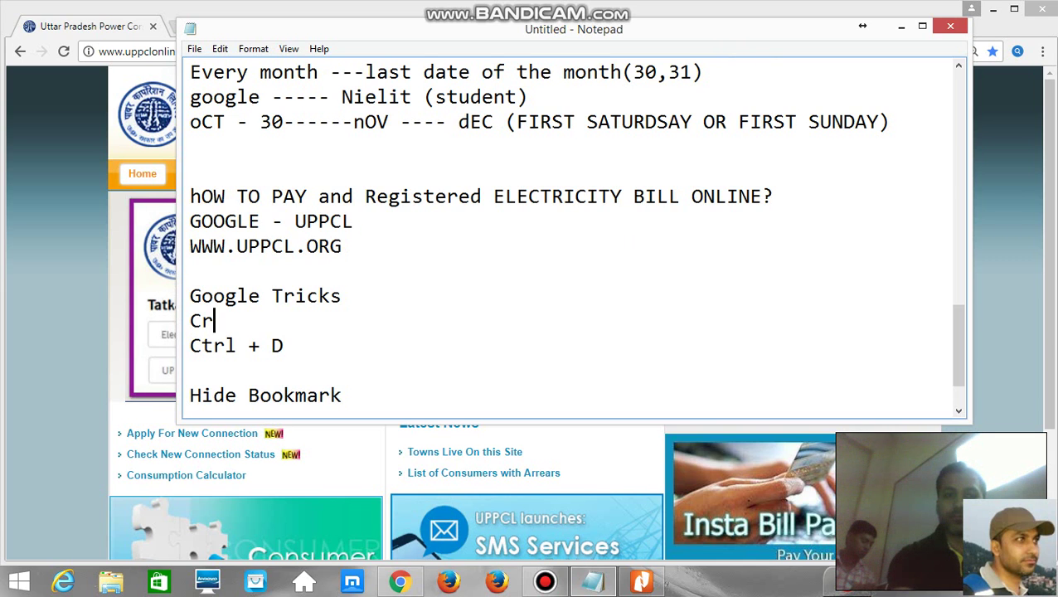
pyautogui.write('eate Book')
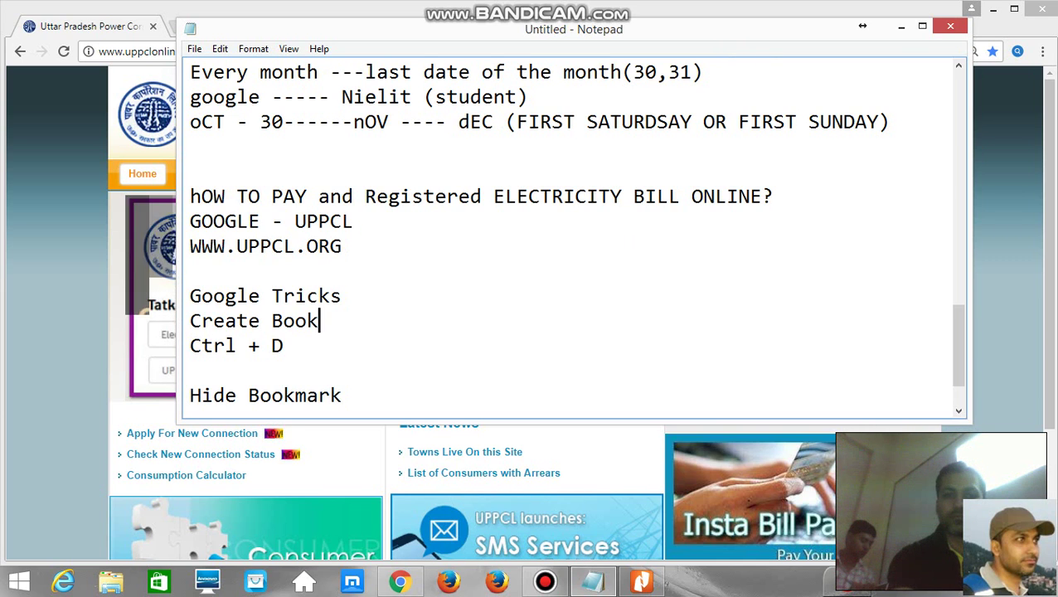
pyautogui.write(' mark')
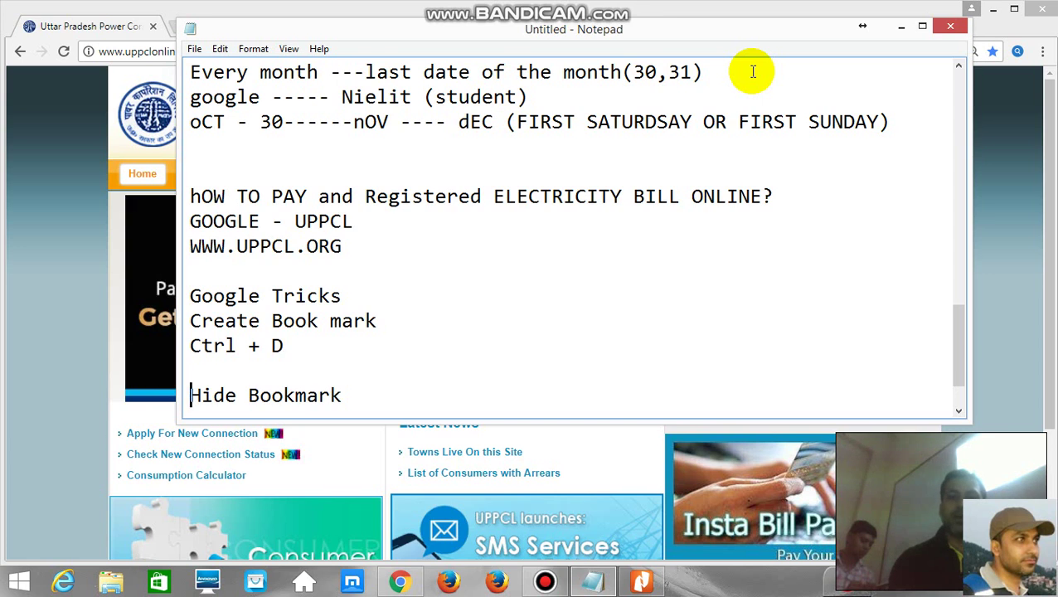
# Append 'ctrl + shift + B' and 'unhide bookmark' at the end of the notes, then return to Chrome.
pyautogui.press('End')
pyautogui.press('Return')
pyautogui.write('ctrl + shift + B')
pyautogui.press('Return')
pyautogui.press('Return')
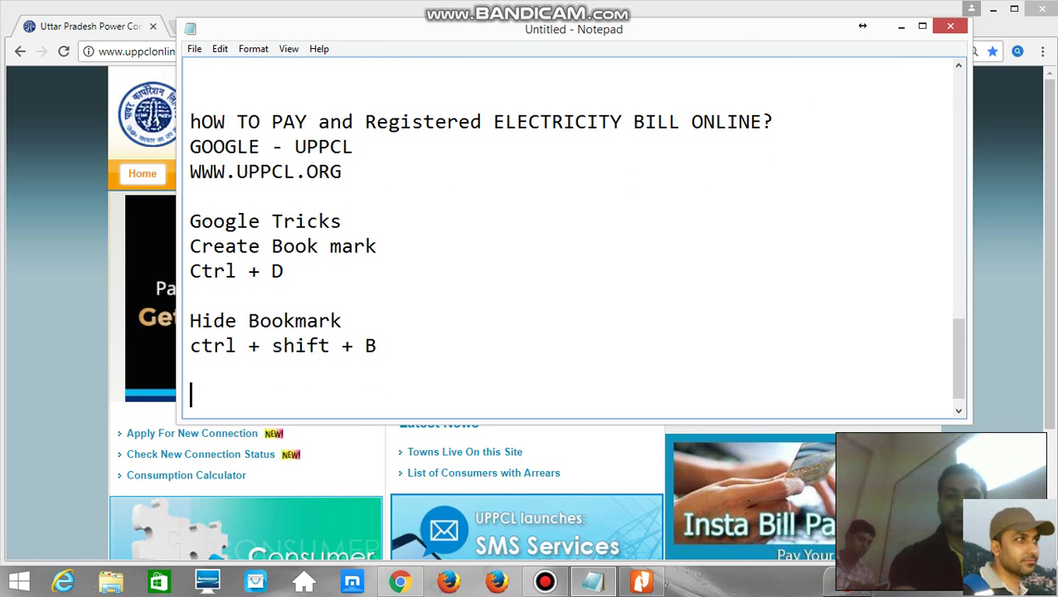
pyautogui.write('unhid')
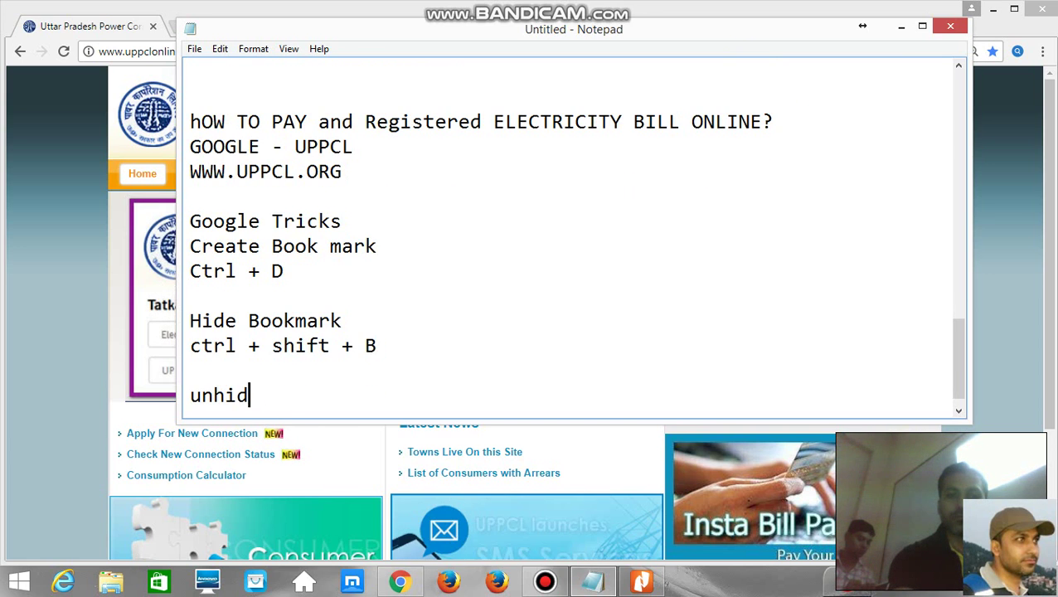
pyautogui.write('e bookmar')
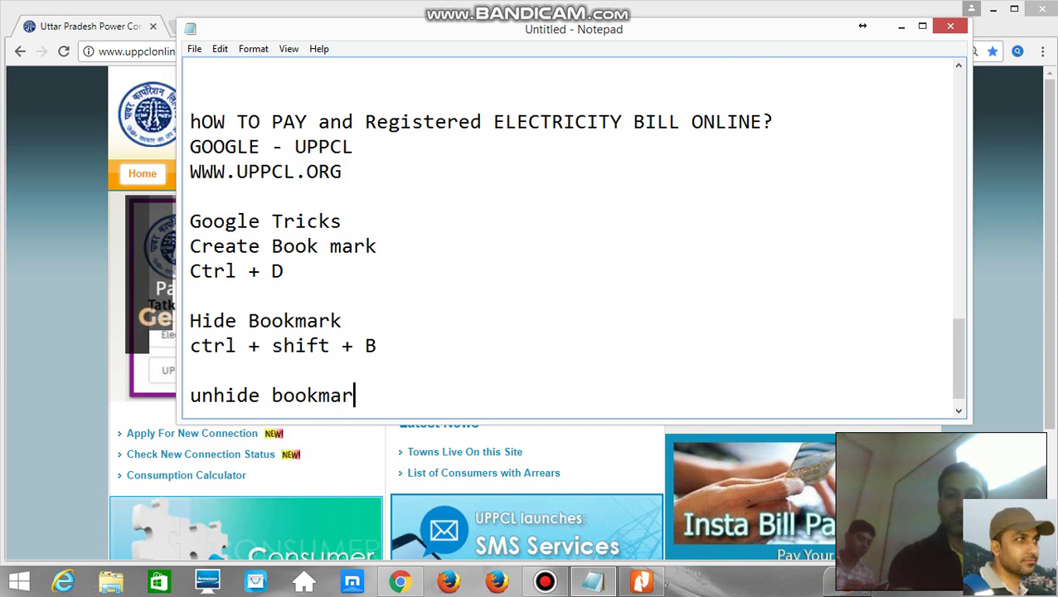
pyautogui.write('k')
pyautogui.press('Return')
pyautogui.hotkey('alt', 'Tab')
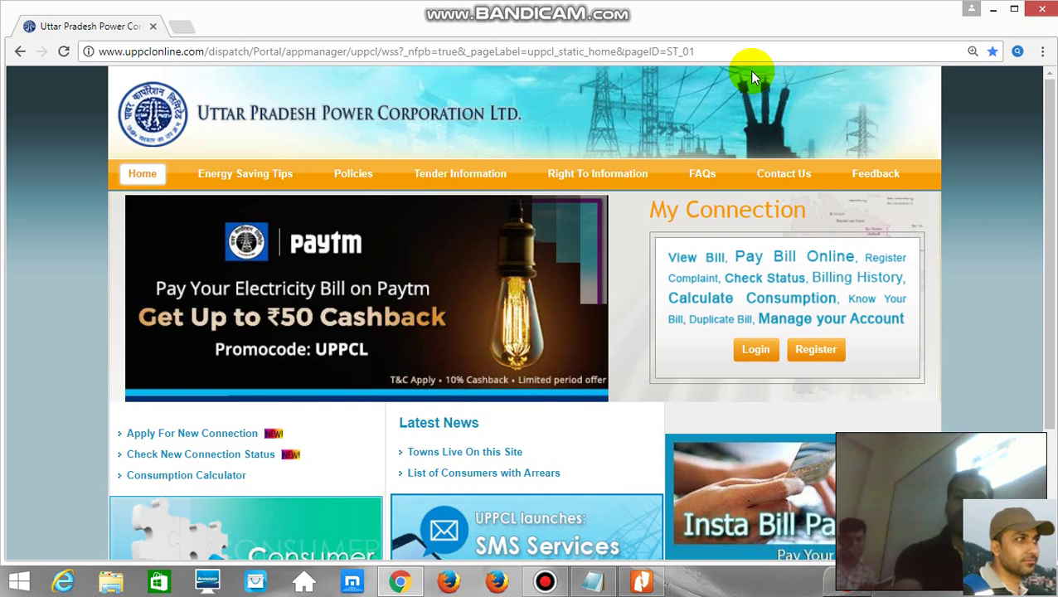
pyautogui.hotkey('ctrl', 'shift', 'b')
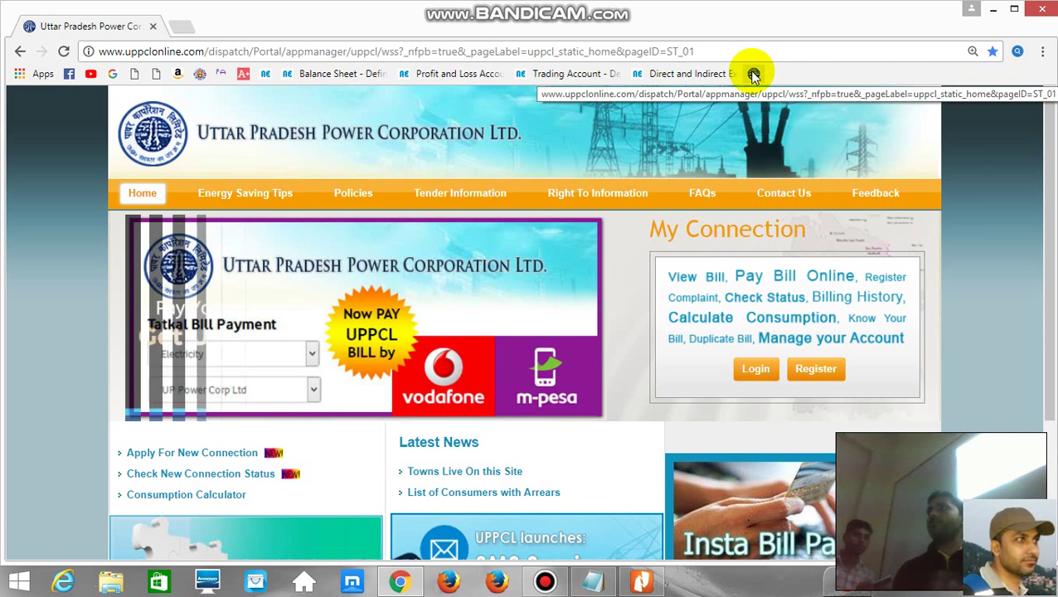
pyautogui.hotkey('ctrl', 'shift', 'b')
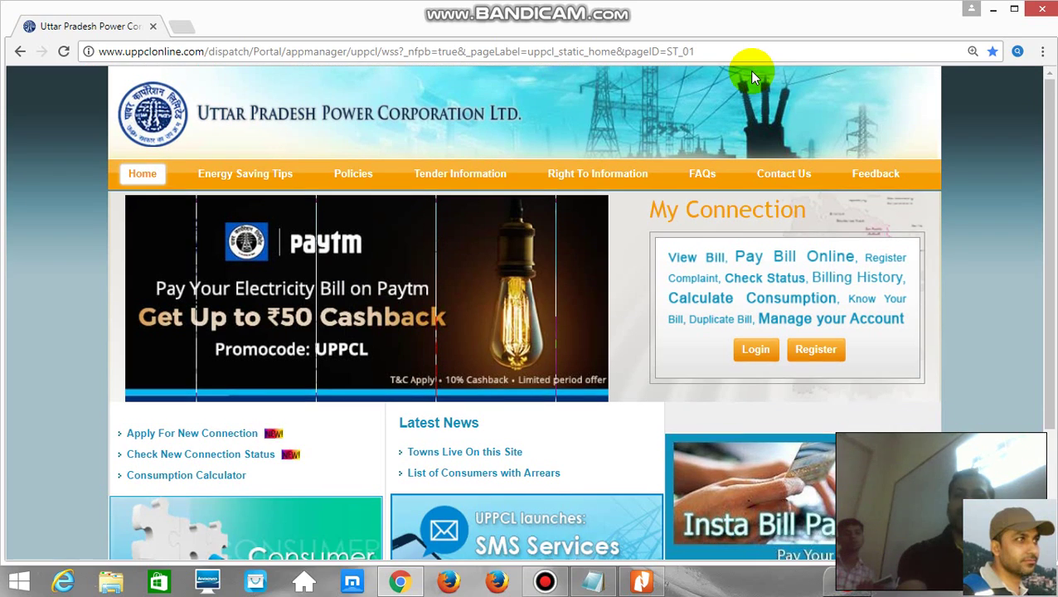
pyautogui.hotkey('ctrl', 'shift', 'b')
pyautogui.hotkey('ctrl', 'shift', 'b')
pyautogui.hotkey('ctrl', 'shift', 'b')
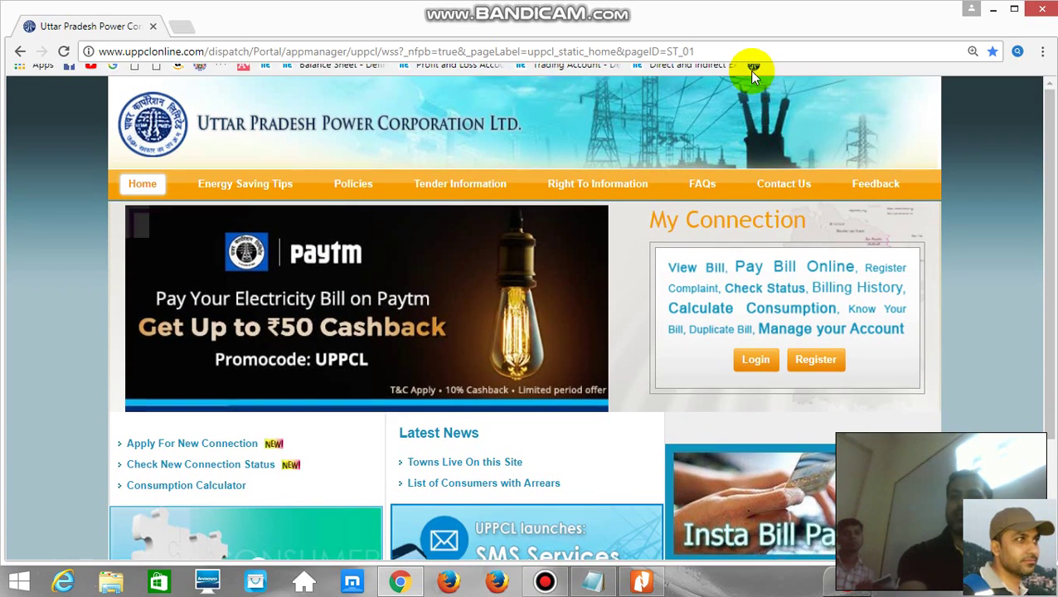
pyautogui.hotkey('ctrl', 'shift', 'b')
pyautogui.hotkey('ctrl', 'shift', 'b')
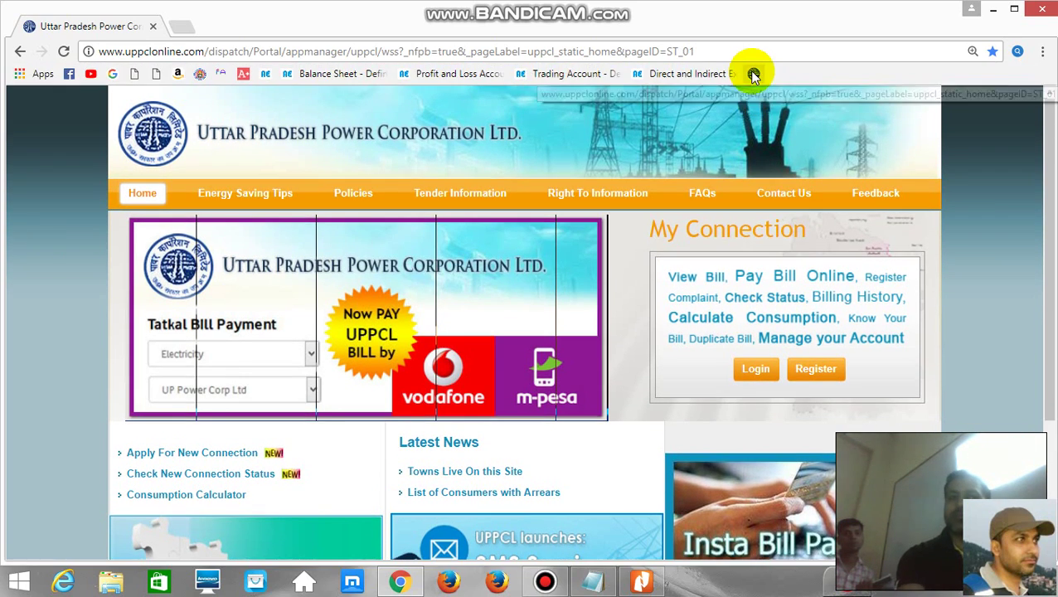
pyautogui.hotkey('ctrl', 'shift', 'b')
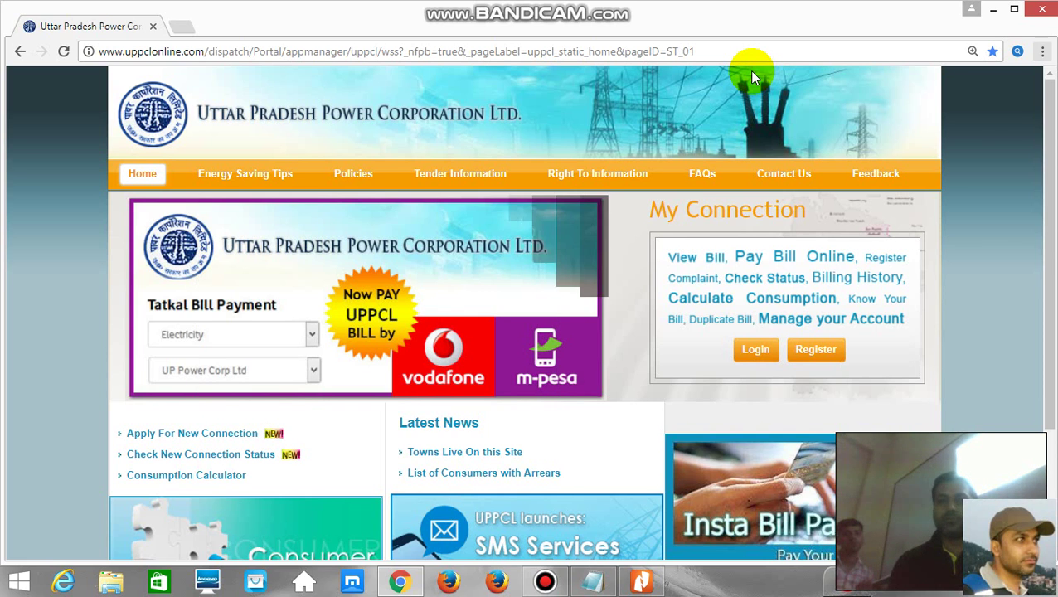
# Finish the 'Ctrl + shift + B' entry below 'unhide bookmark' in the Notepad notes.
pyautogui.hotkey('alt', 'Tab')
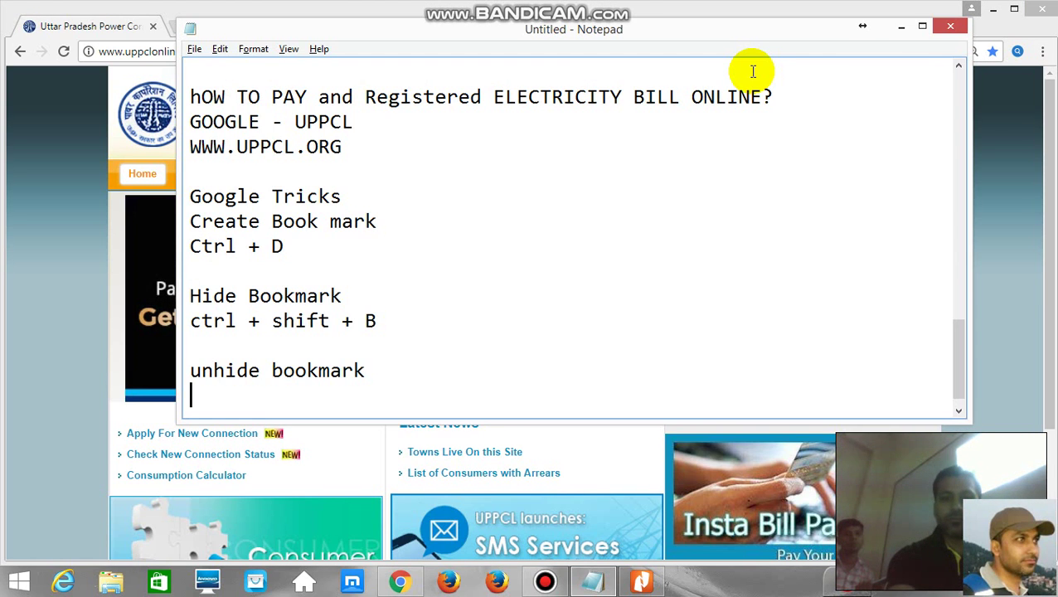
pyautogui.write('sh')
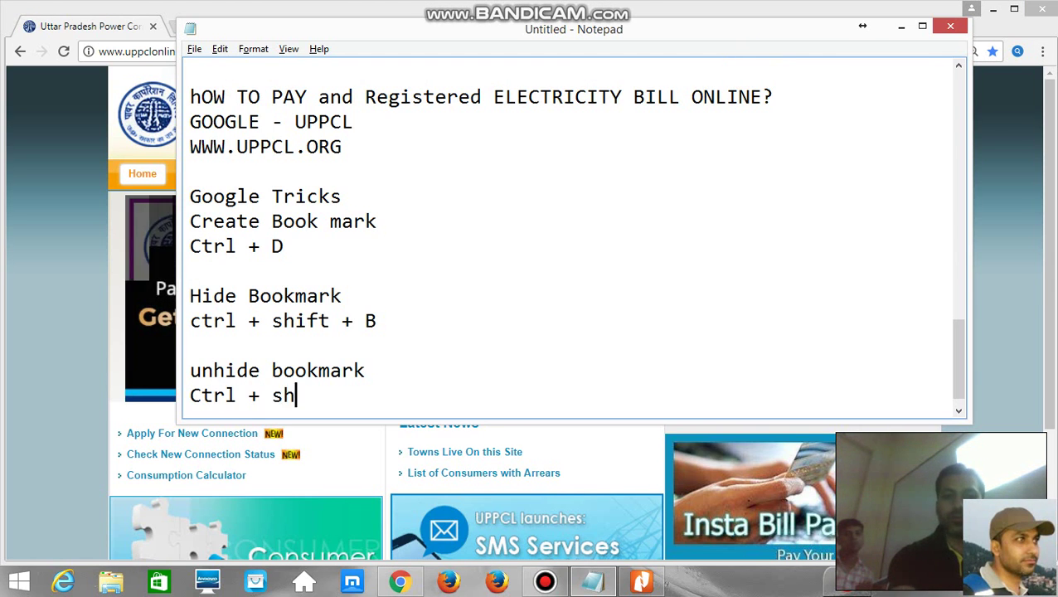
pyautogui.write('ift + B')
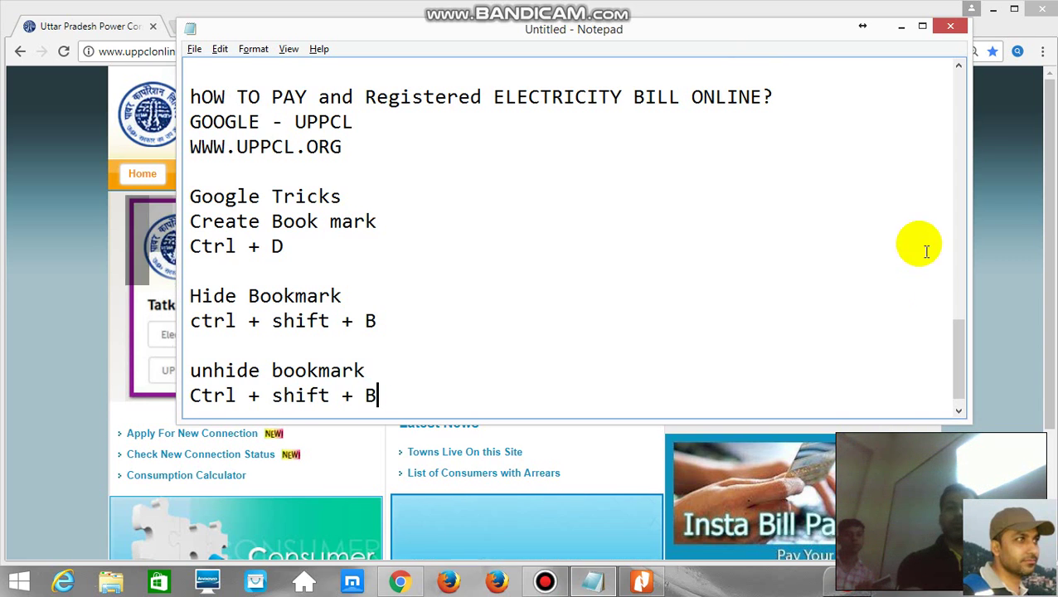
pyautogui.click(546, 583)
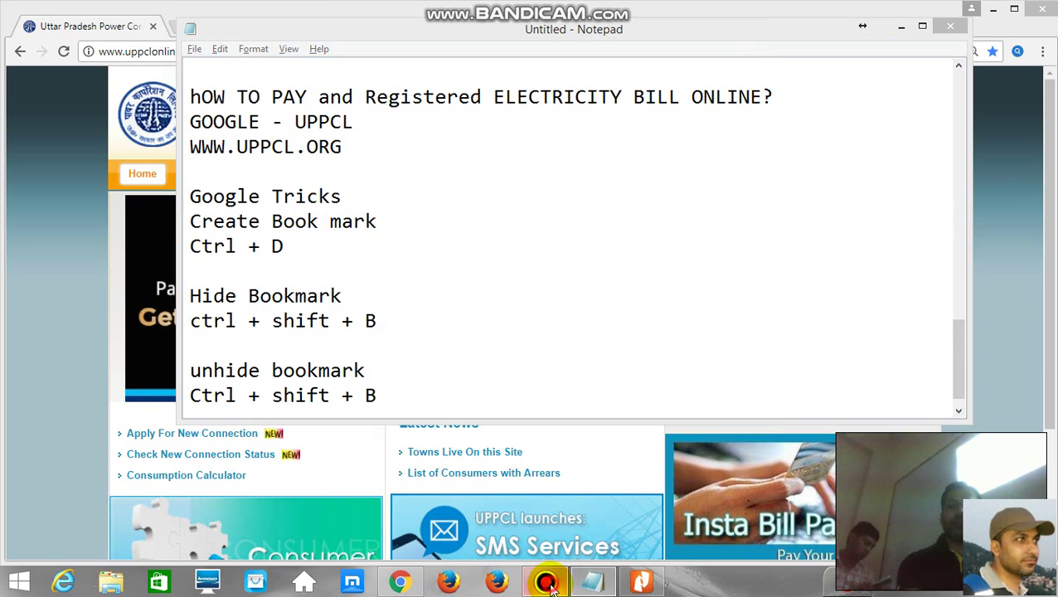